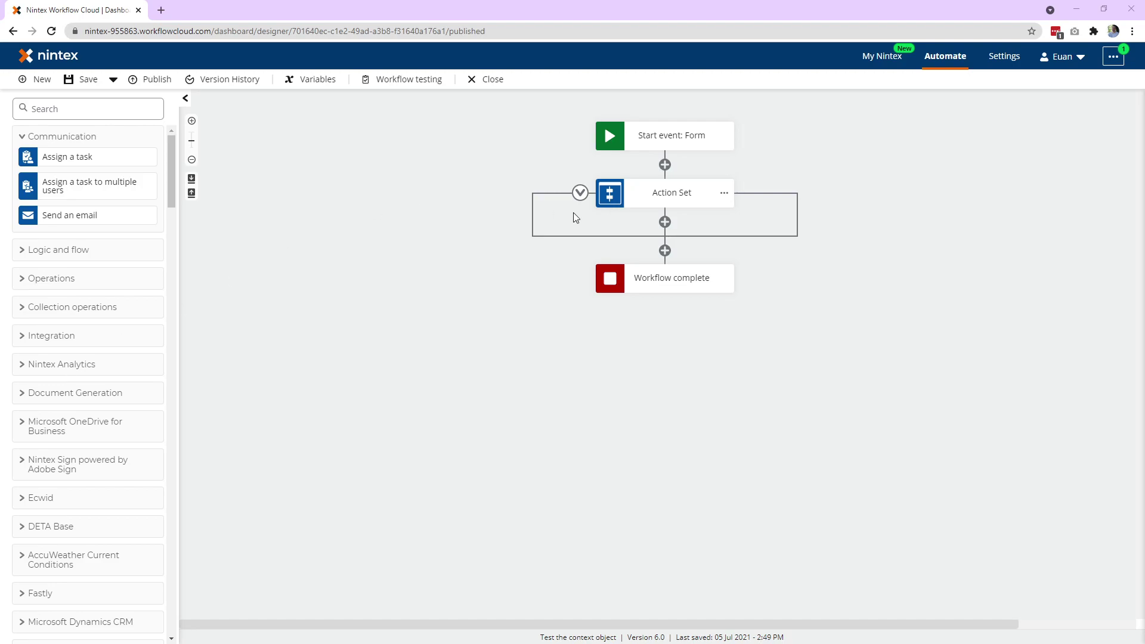
Open the 'Start event: Form' node's configuration panel on the workflow canvas
{"action": "left_click", "coordinate": [646, 143]}
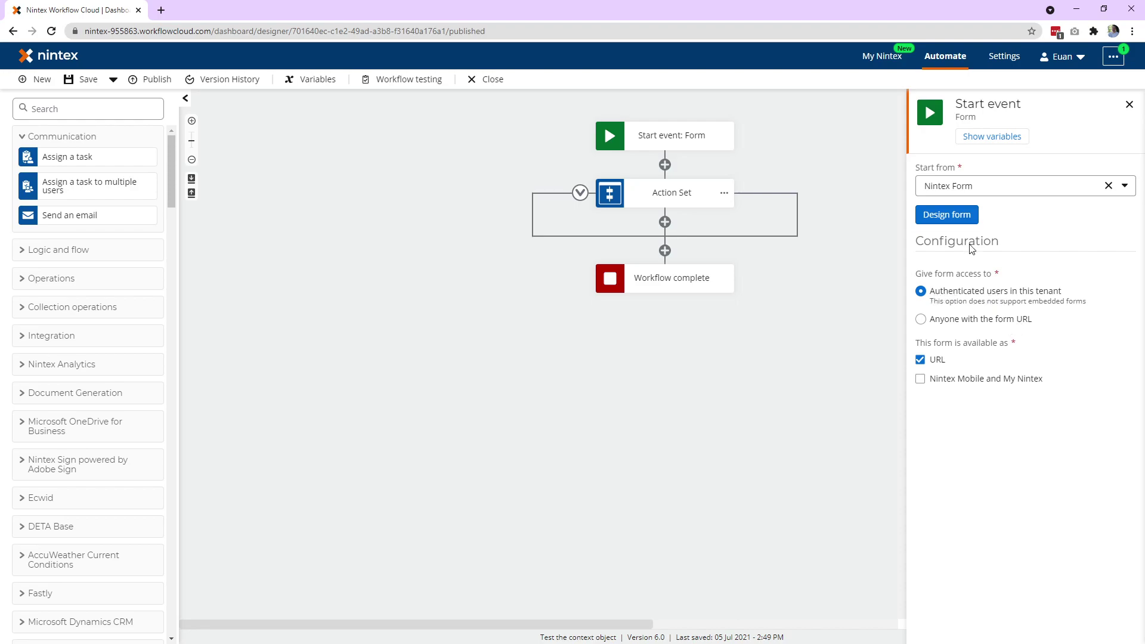
Open the start form designer and add a Label to the empty form
{"action": "left_click", "coordinate": [954, 220]}
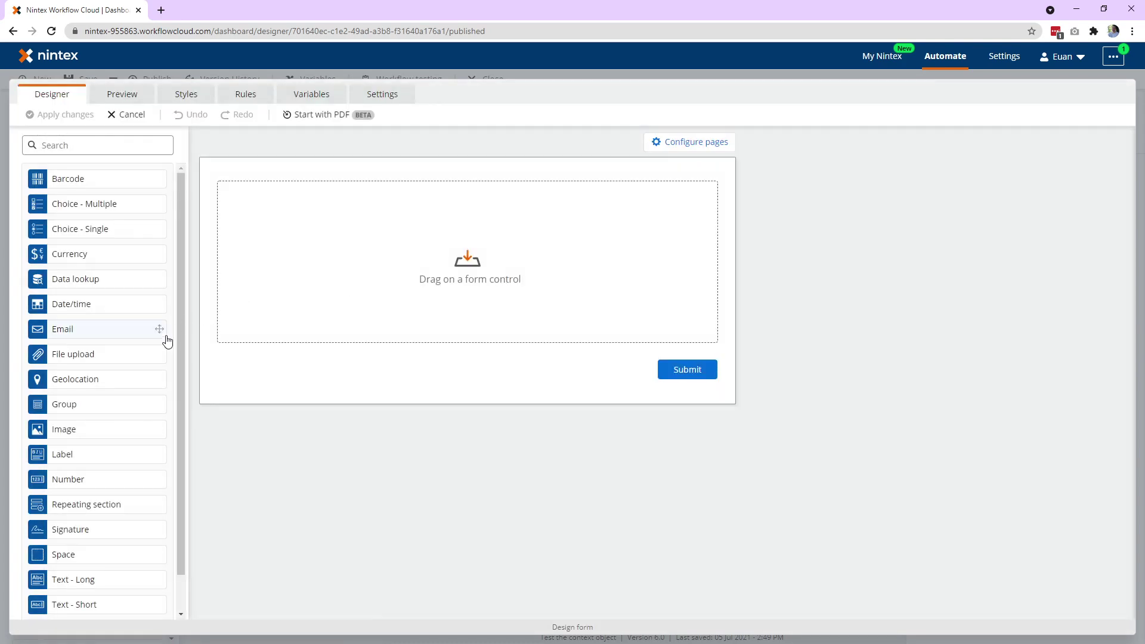
{"action": "left_click_drag", "start_coordinate": [108, 460], "coordinate": [324, 197]}
{"action": "left_click", "coordinate": [347, 211]}
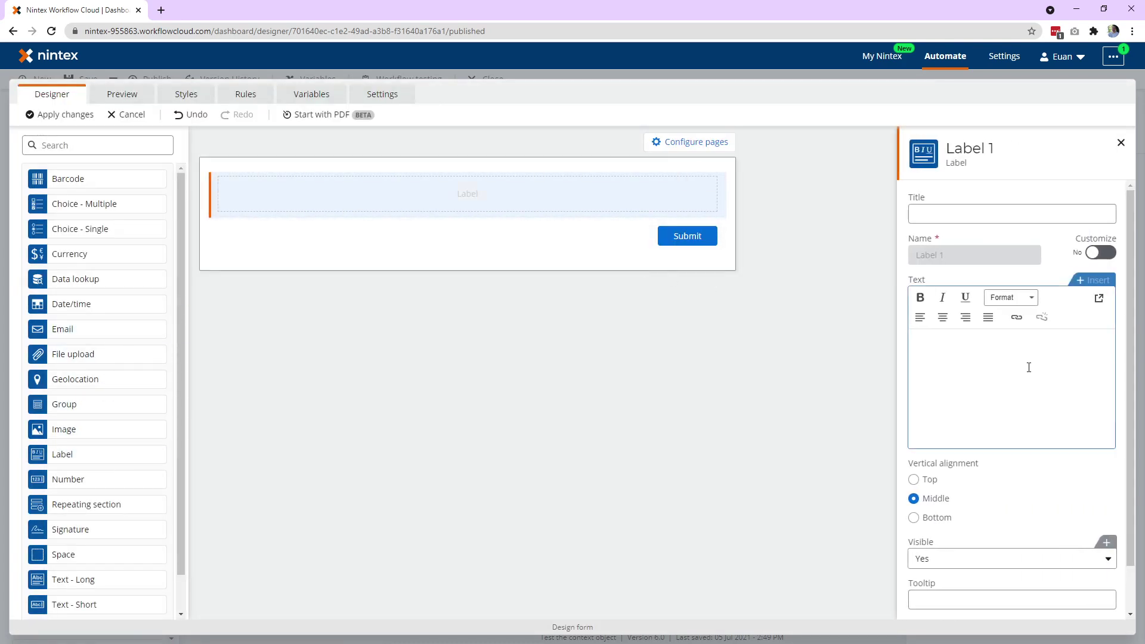
Insert the Context > Current user > First name variable into the label
{"action": "left_click", "coordinate": [1095, 281]}
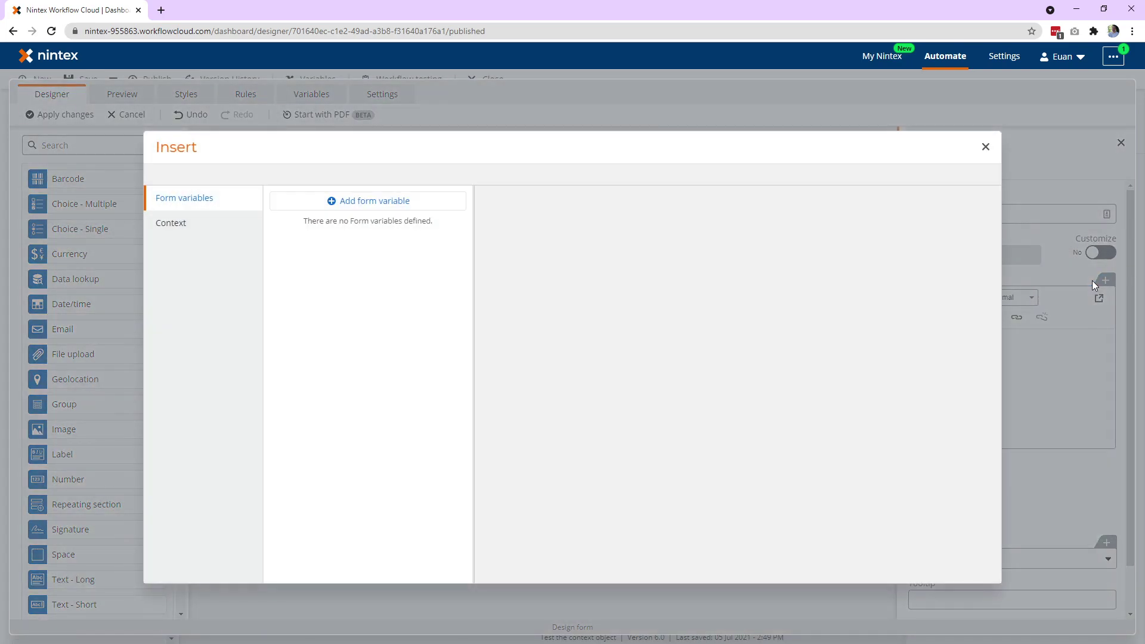
{"action": "left_click", "coordinate": [170, 225]}
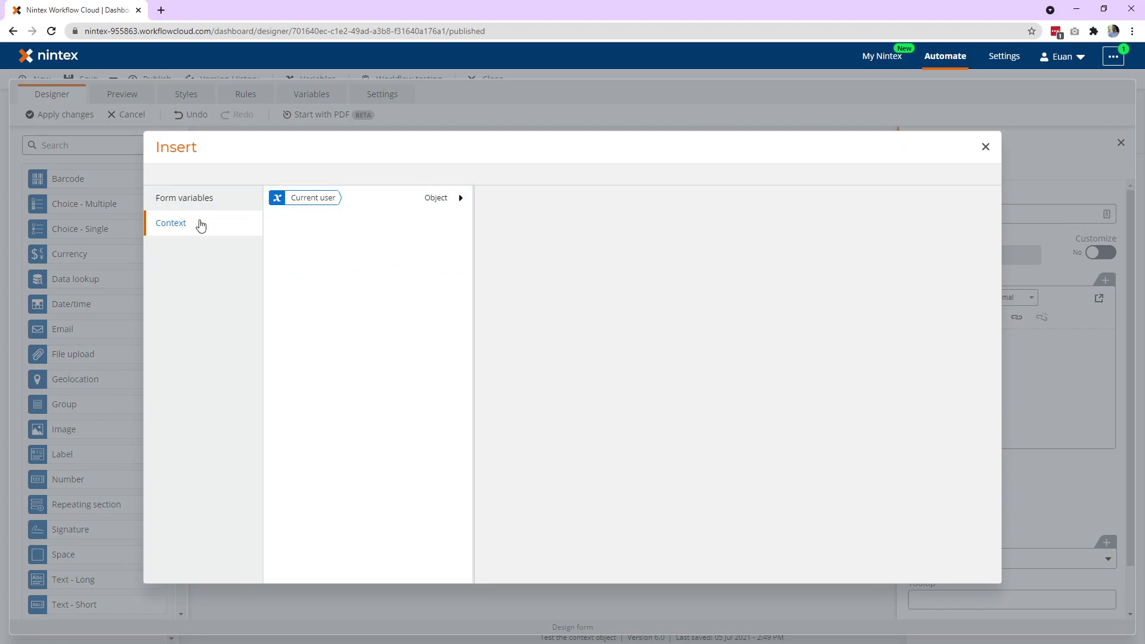
{"action": "left_click", "coordinate": [378, 201]}
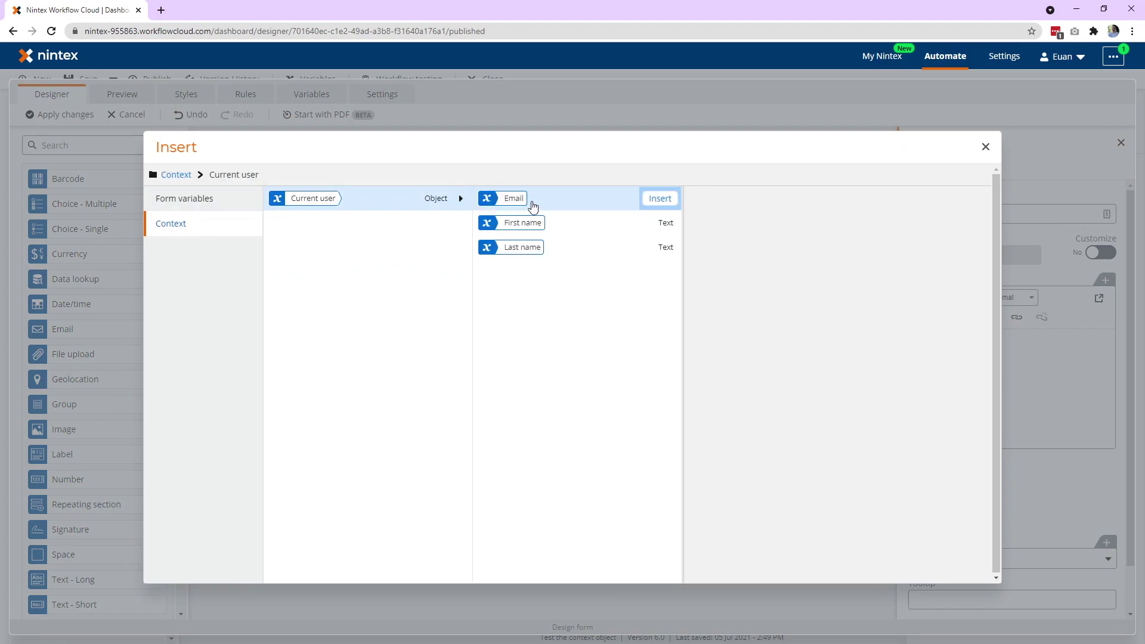
{"action": "left_click", "coordinate": [665, 224]}
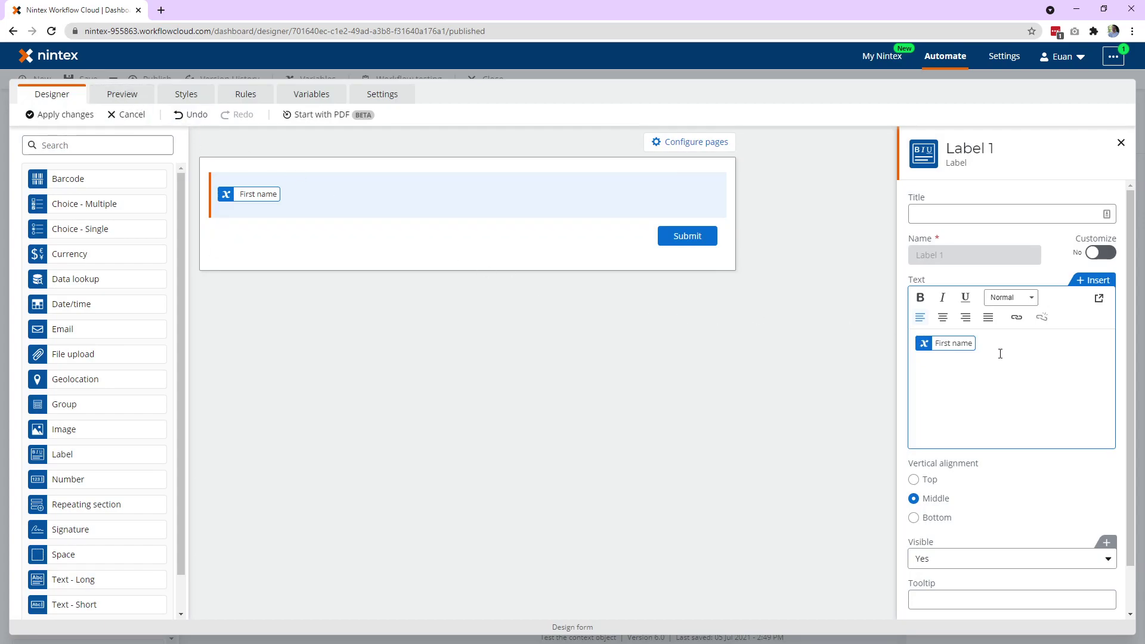
{"action": "left_click", "coordinate": [1089, 280]}
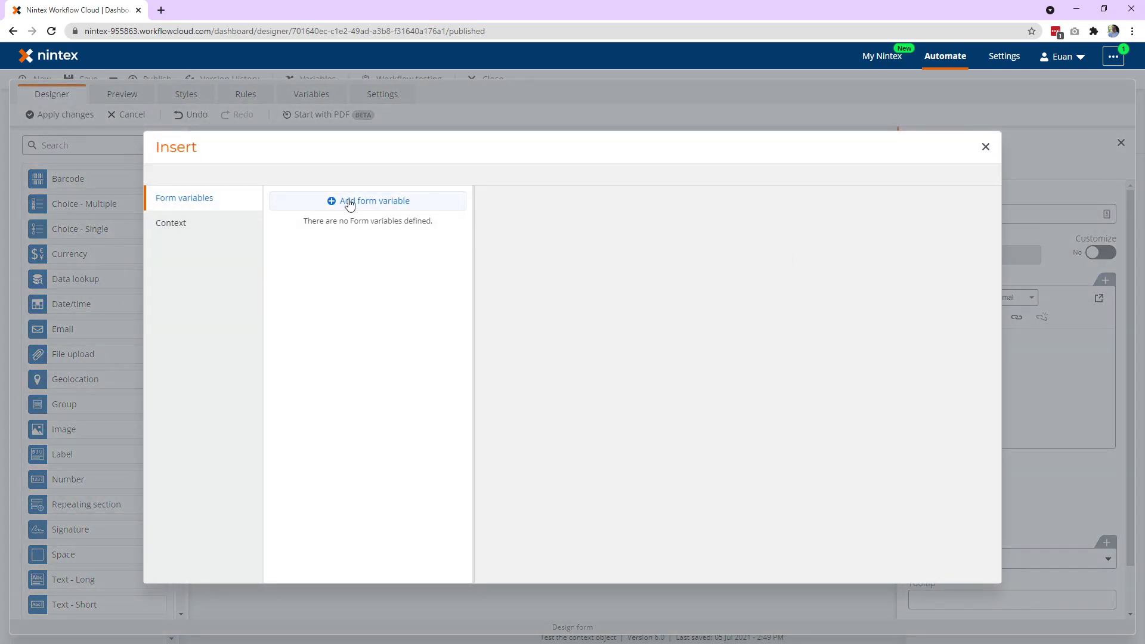
Create a form variable named 'Full name' starting with Context.Current user.First name
{"action": "left_click", "coordinate": [350, 202]}
{"action": "left_click", "coordinate": [311, 261]}
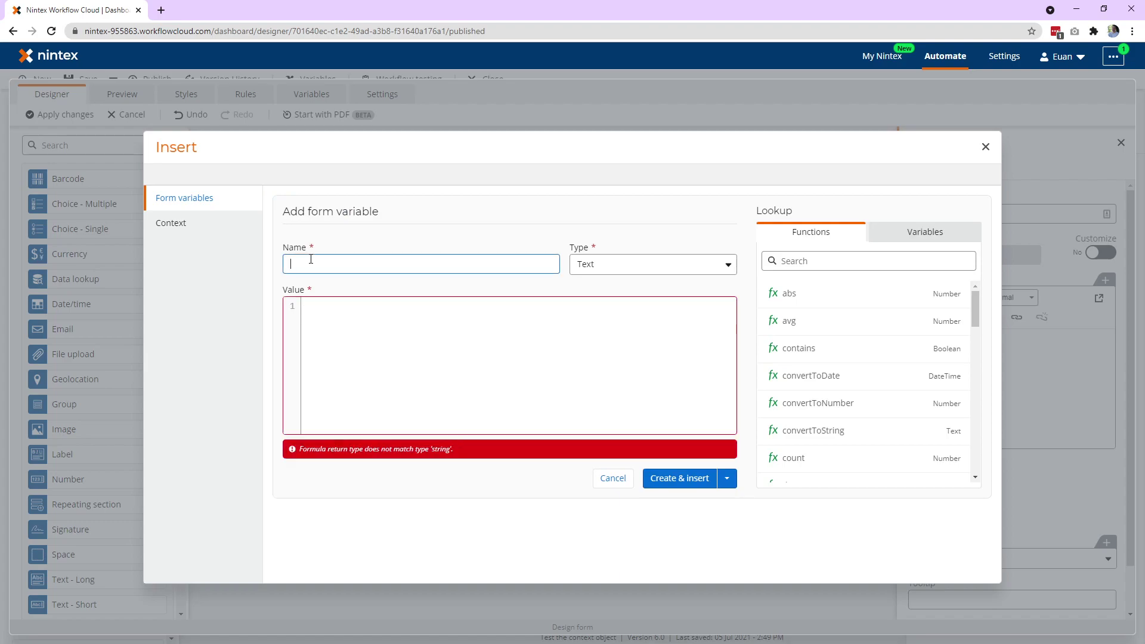
{"action": "type", "text": "Full name"}
{"action": "left_click", "coordinate": [319, 322]}
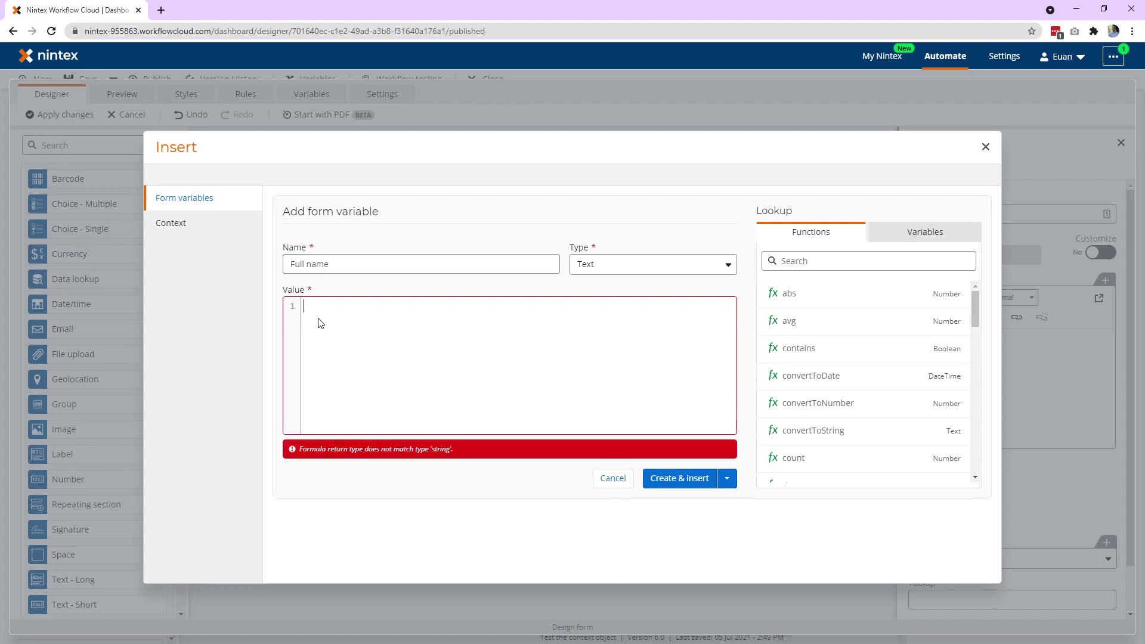
{"action": "type", "text": "conte"}
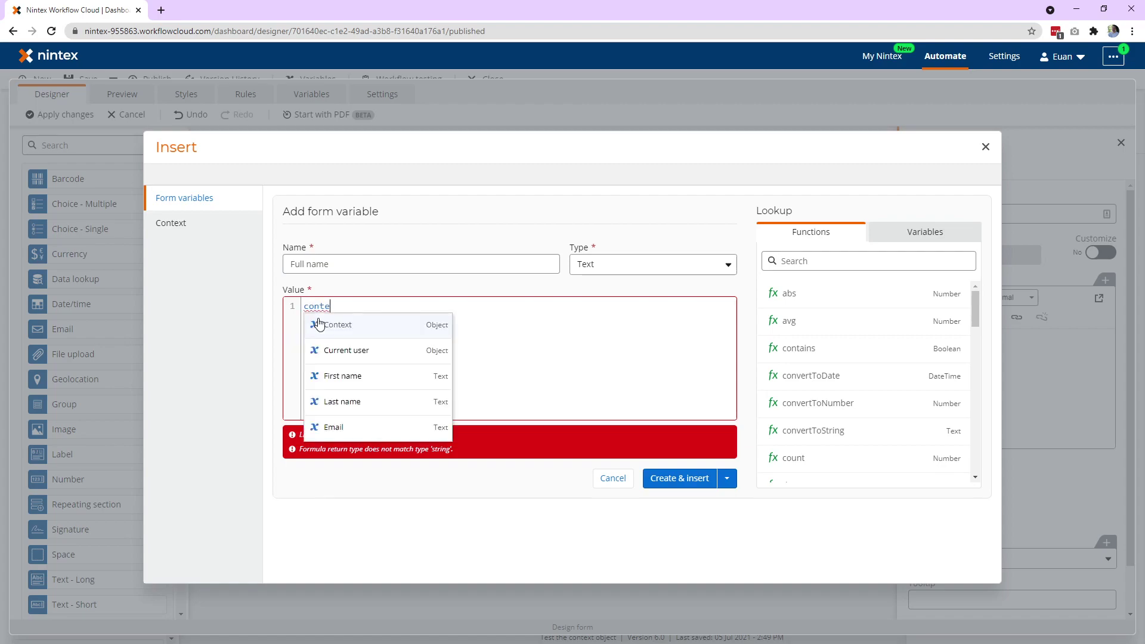
{"action": "left_click", "coordinate": [319, 323]}
{"action": "type", "text": ".cu"}
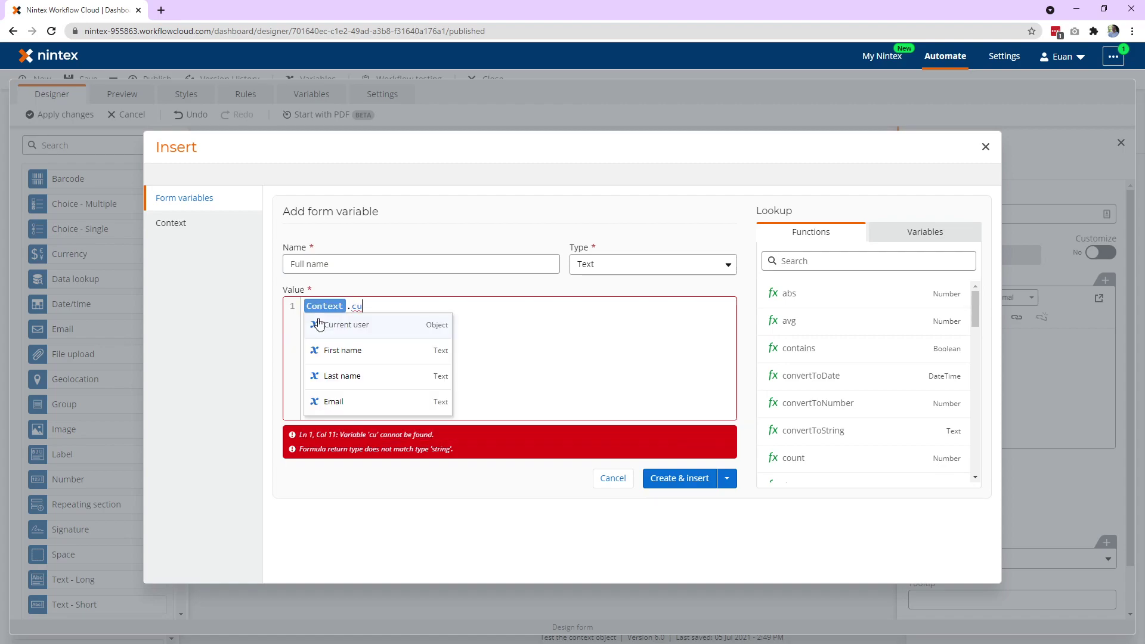
{"action": "left_click", "coordinate": [318, 322]}
{"action": "type", "text": ".fi"}
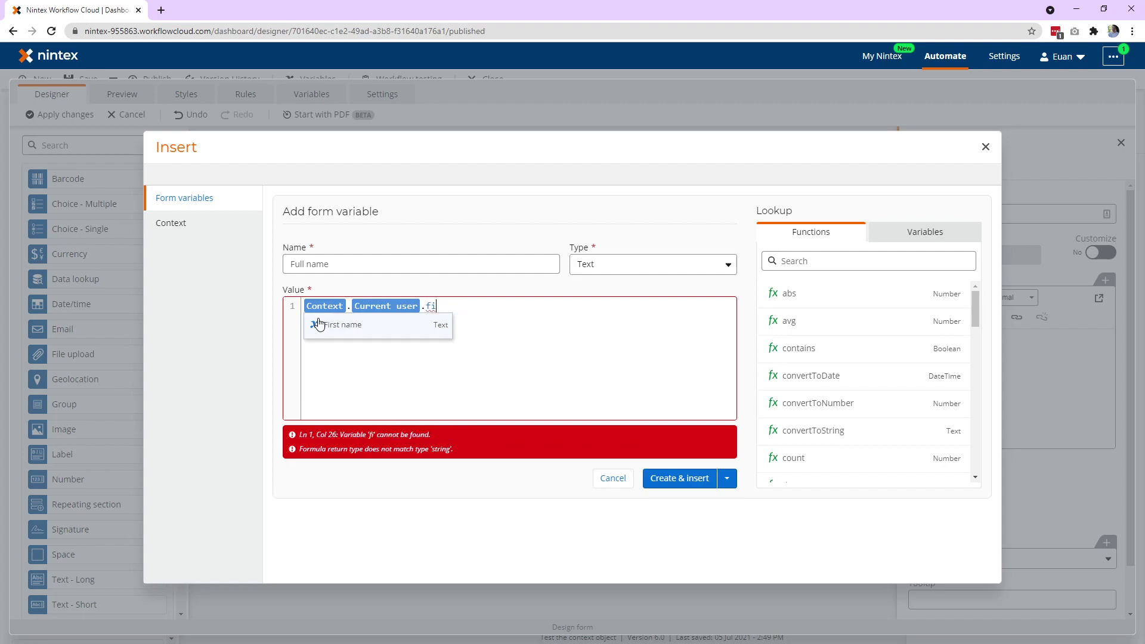
{"action": "left_click", "coordinate": [319, 323]}
Append + " " + Context.Current user.Last name to the formula, then create and insert it
{"action": "type", "text": "+ \" "}
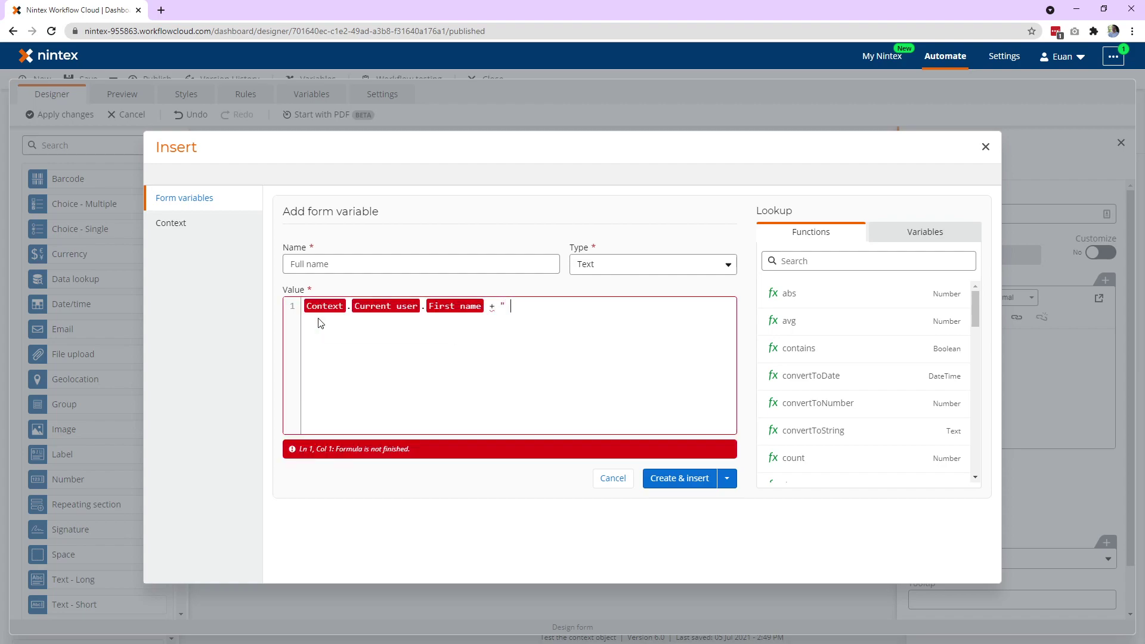
{"action": "type", "text": "\" )"}
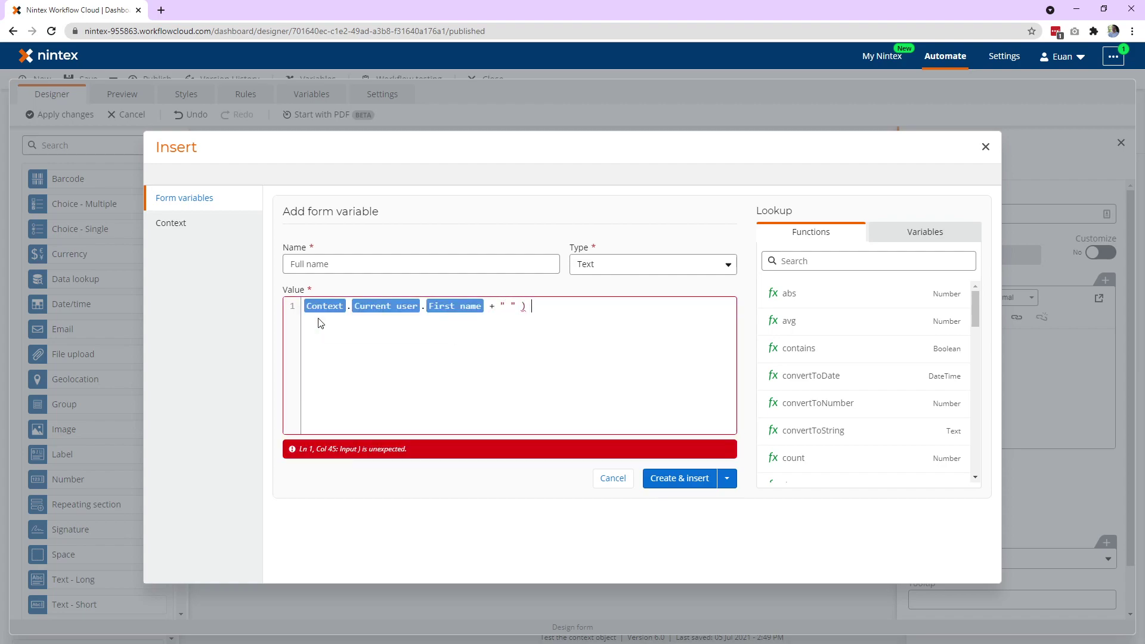
{"action": "key", "text": "BackSpace"}
{"action": "key", "text": "BackSpace"}
{"action": "type", "text": "+_"}
{"action": "key", "text": "BackSpace"}
{"action": "type", "text": "c"}
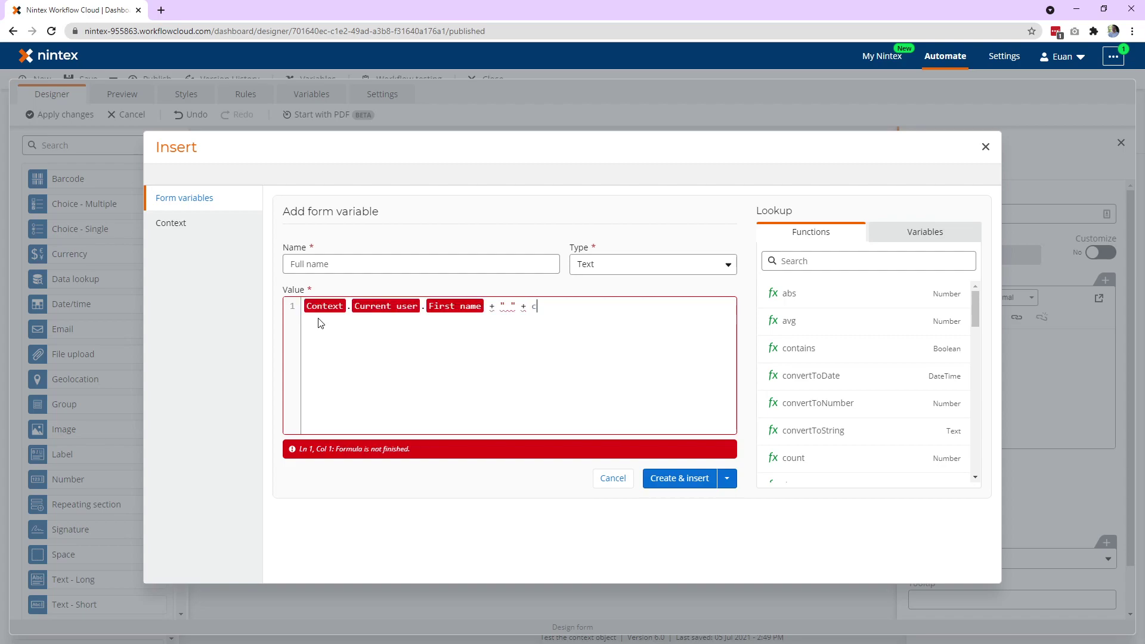
{"action": "type", "text": "ont"}
{"action": "key", "text": "Down"}
{"action": "key", "text": "Return"}
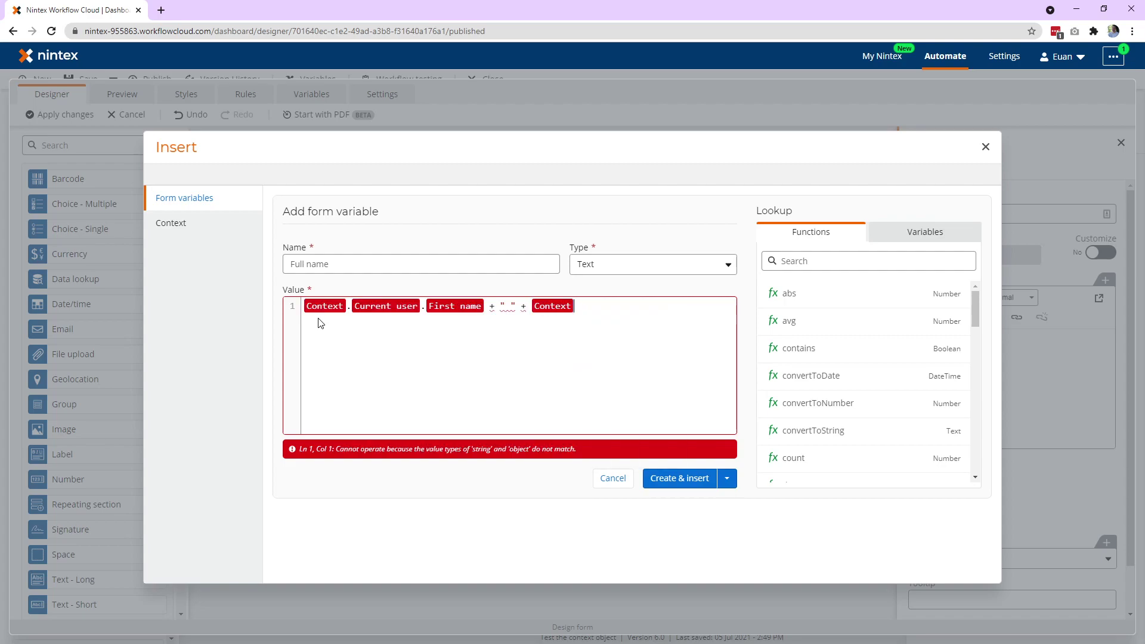
{"action": "type", "text": ".c"}
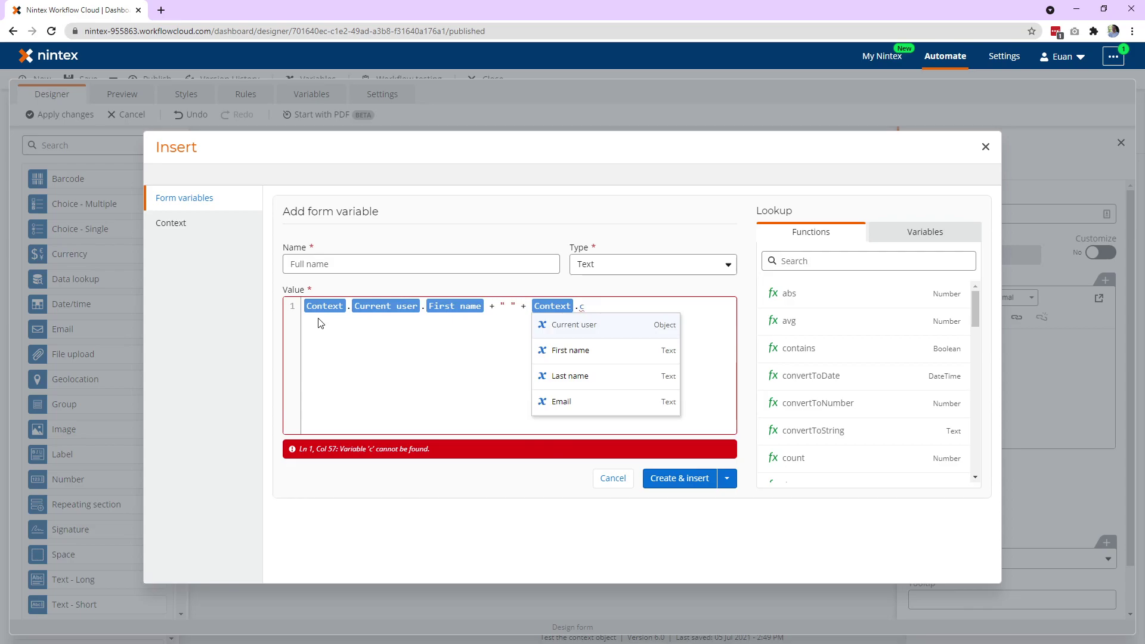
{"action": "key", "text": "Return"}
{"action": "type", "text": ".la"}
{"action": "key", "text": "Return"}
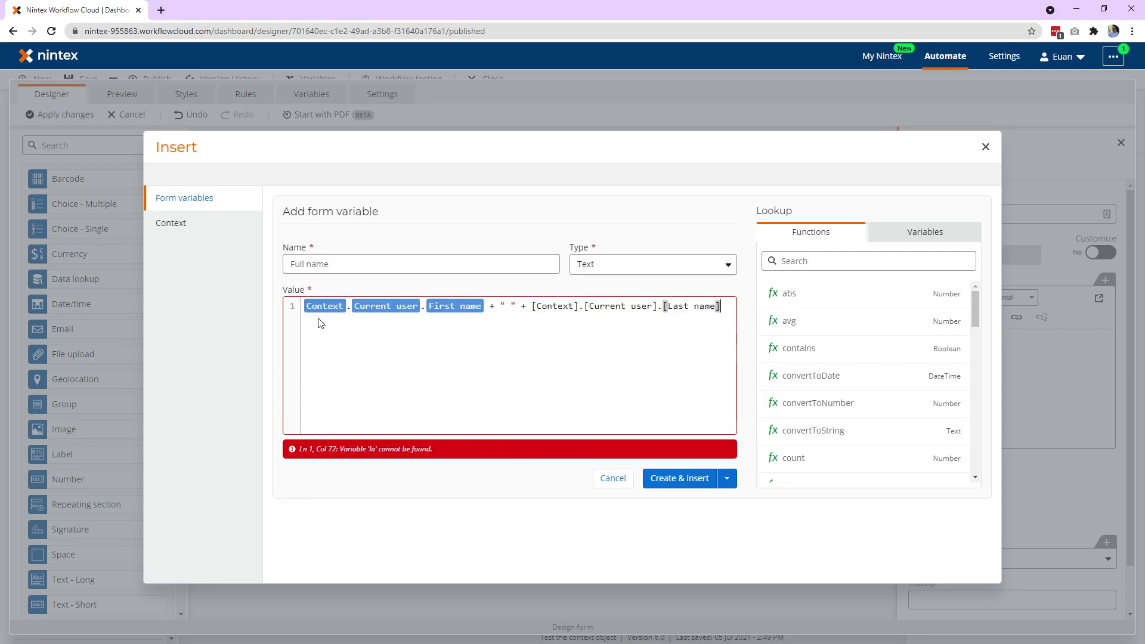
{"action": "left_click", "coordinate": [671, 484]}
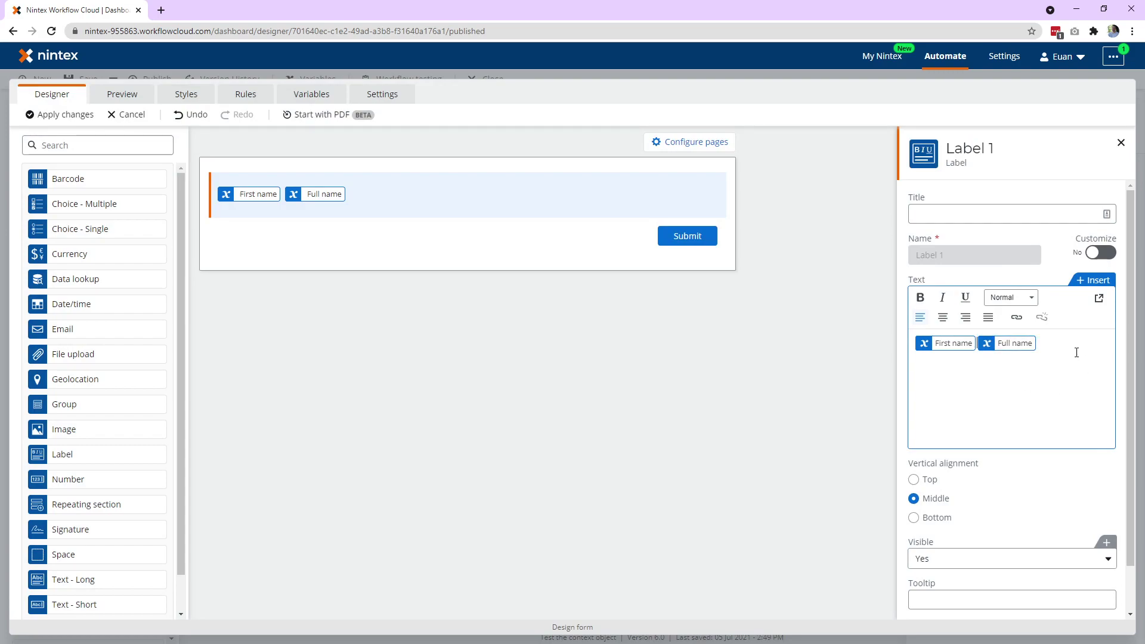
Put Full name on its own line in the label and review the form variables
{"action": "key", "text": "Return"}
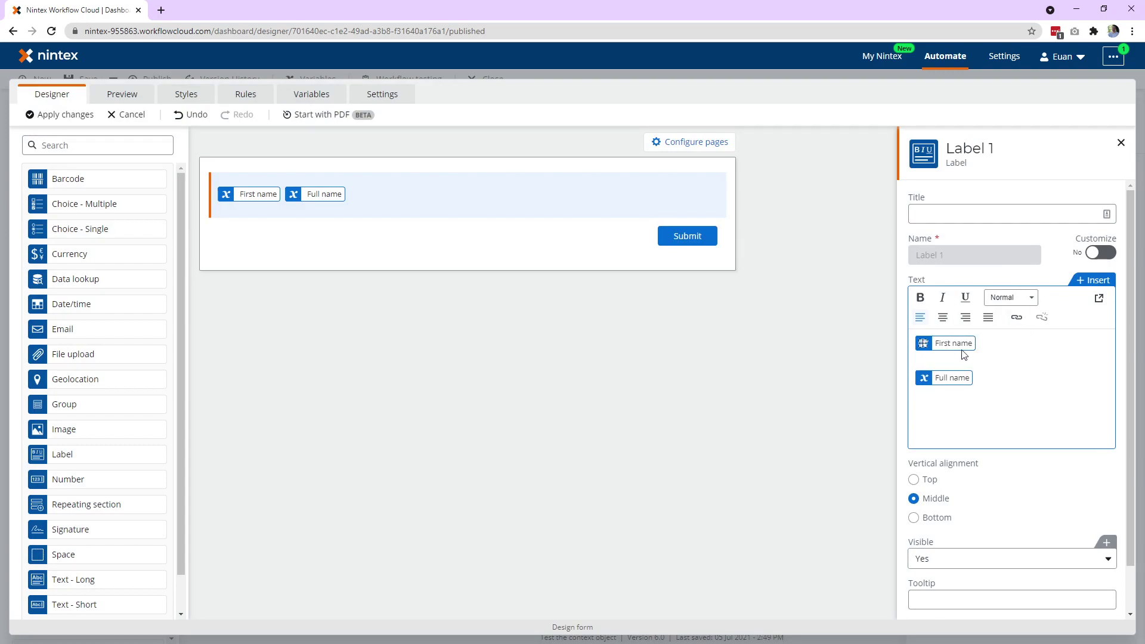
{"action": "mouse_move", "coordinate": [965, 351]}
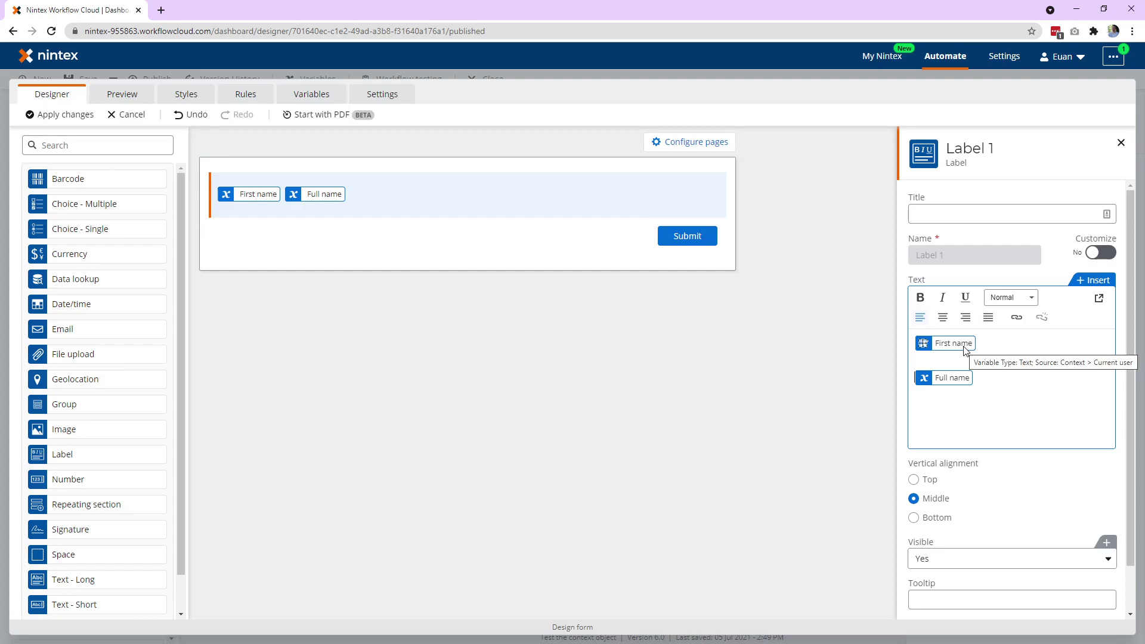
{"action": "left_click", "coordinate": [313, 96]}
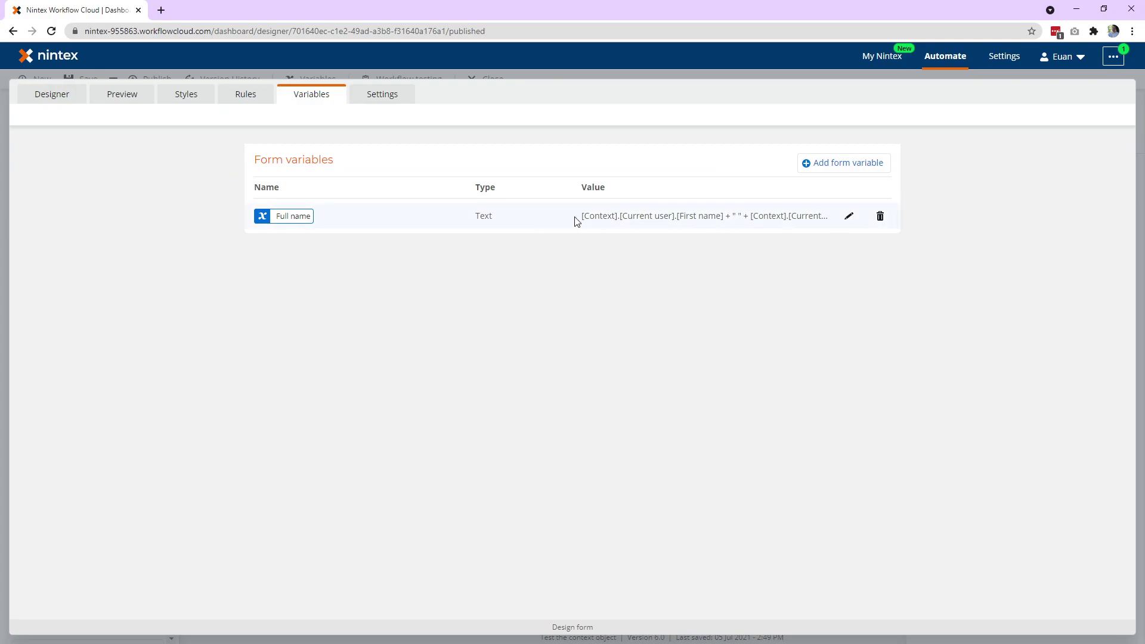
{"action": "left_click", "coordinate": [59, 100]}
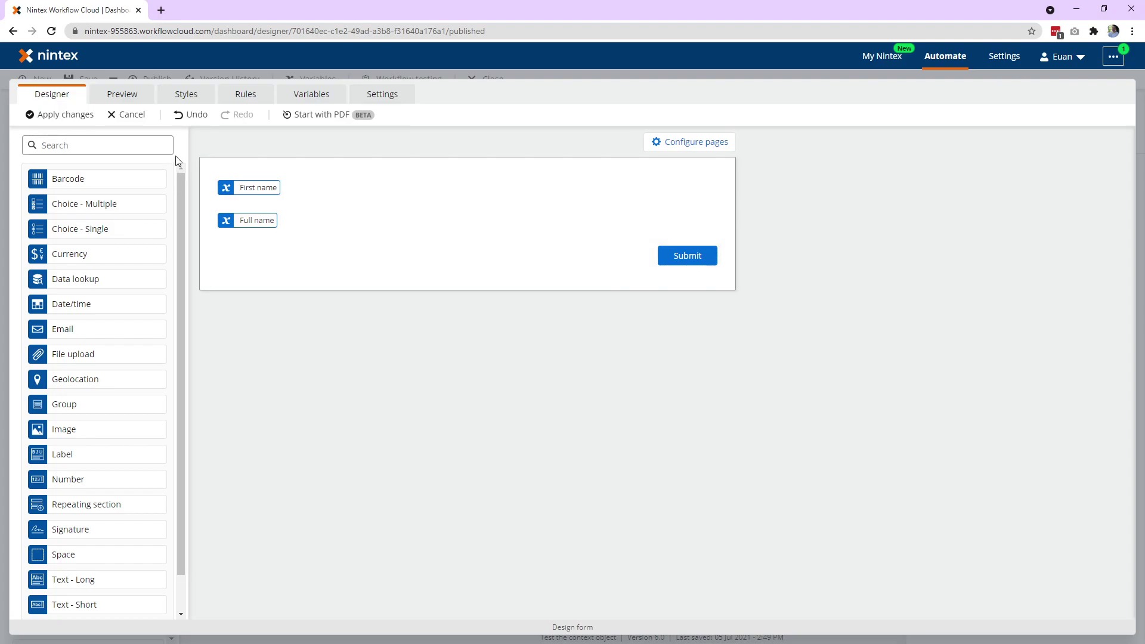
Preview the start form, then apply the form changes
{"action": "left_click", "coordinate": [130, 102]}
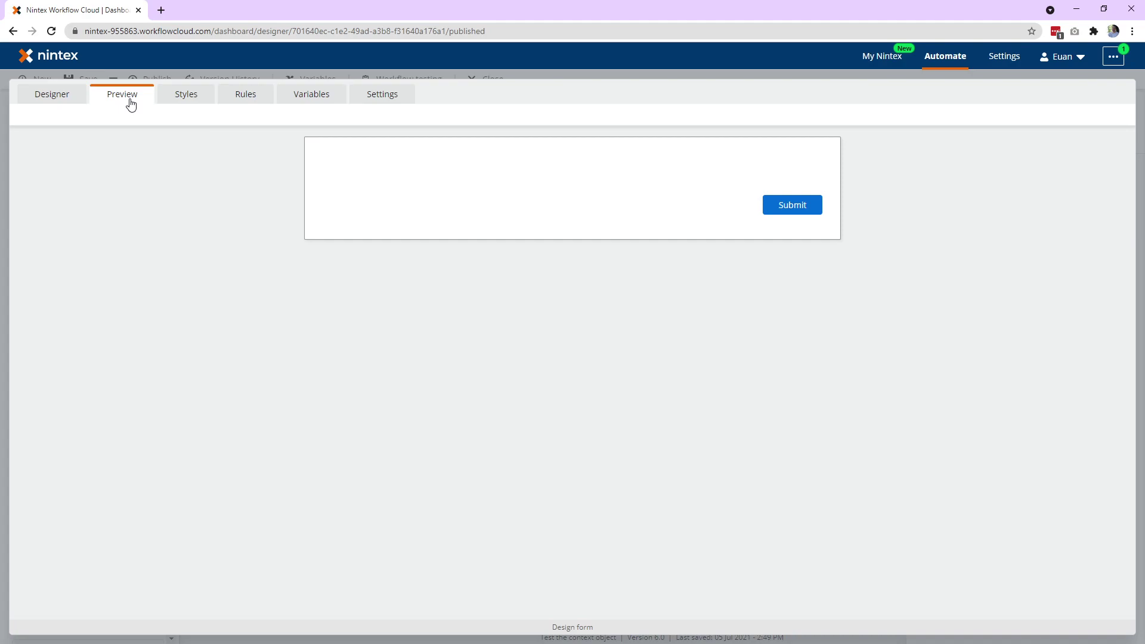
{"action": "left_click", "coordinate": [62, 96]}
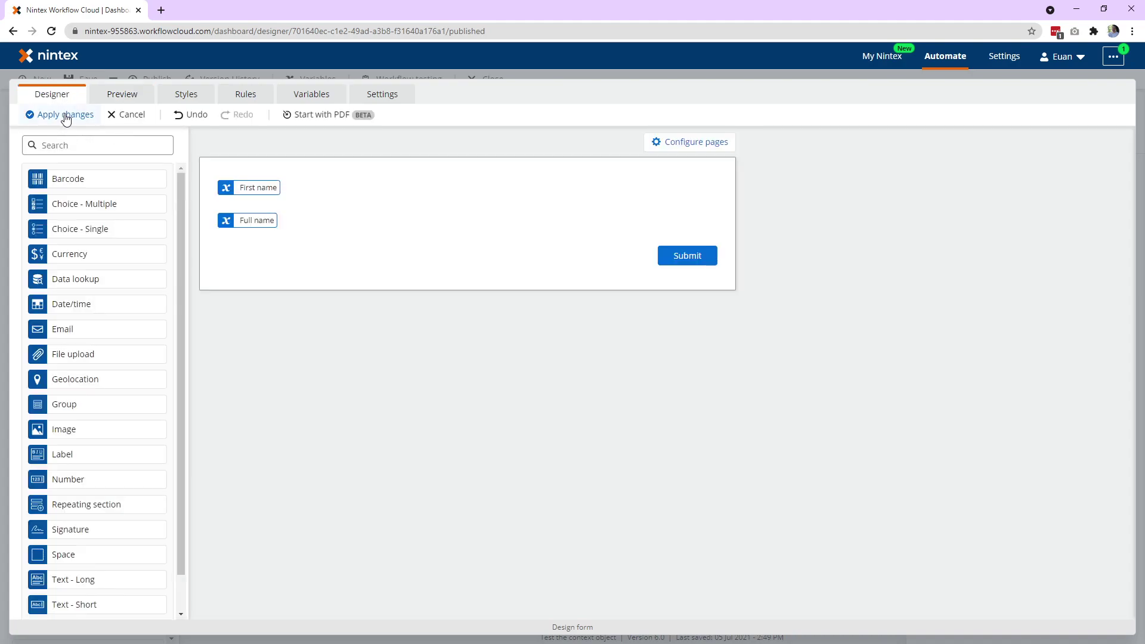
{"action": "left_click", "coordinate": [66, 117]}
Publish the workflow, confirming in the dialog, and open its web form URL in a new tab
{"action": "left_click", "coordinate": [370, 285]}
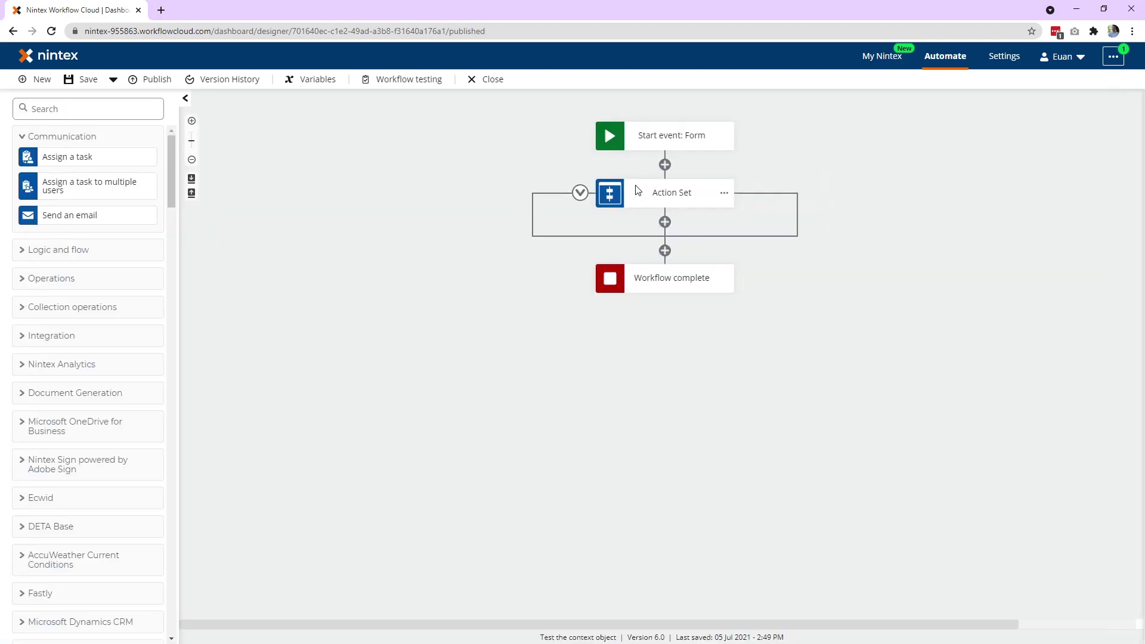
{"action": "left_click", "coordinate": [163, 80]}
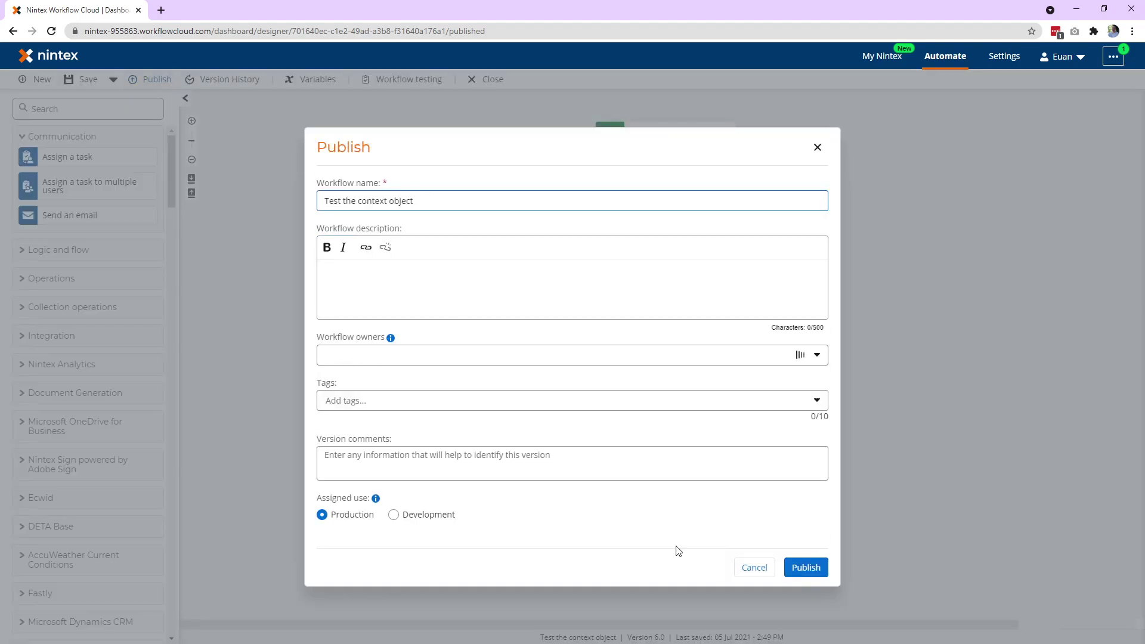
{"action": "left_click", "coordinate": [816, 567]}
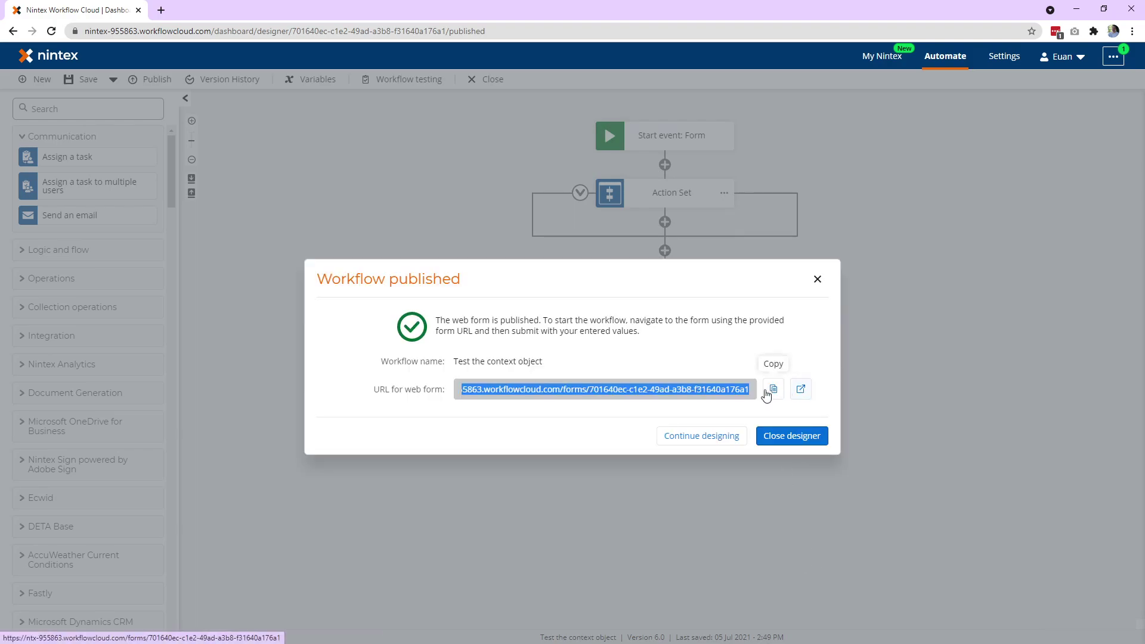
{"action": "left_click", "coordinate": [801, 390]}
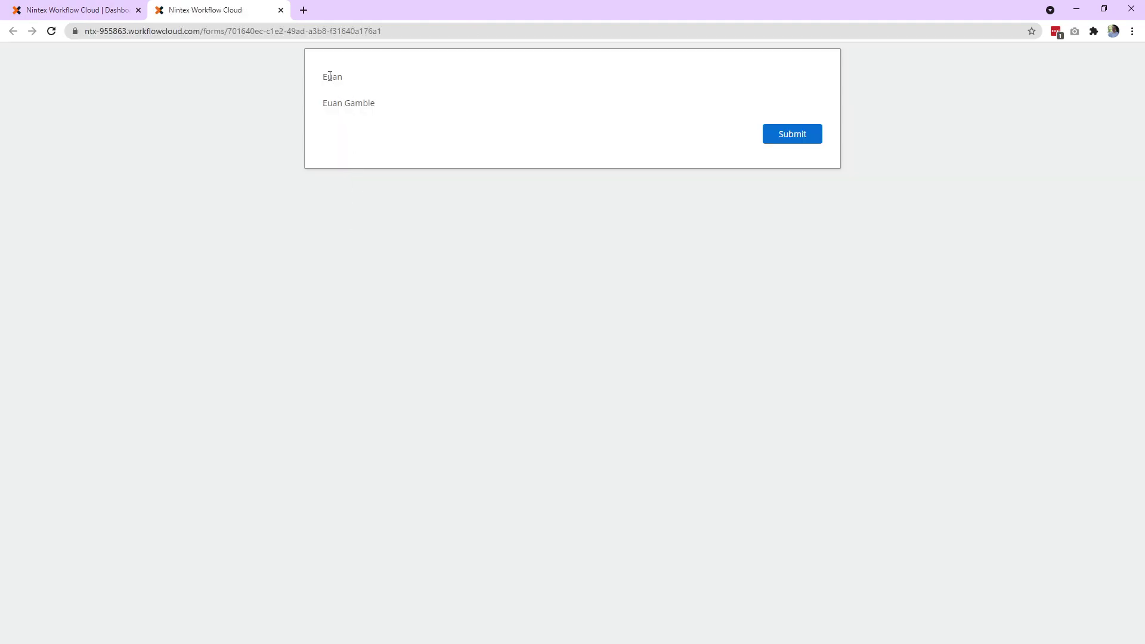
Highlight the first name and full name on the published form, then return to the Dashboard tab
{"action": "left_click_drag", "start_coordinate": [328, 77], "coordinate": [347, 82]}
{"action": "left_click_drag", "start_coordinate": [324, 102], "coordinate": [396, 109]}
{"action": "left_click", "coordinate": [93, 10]}
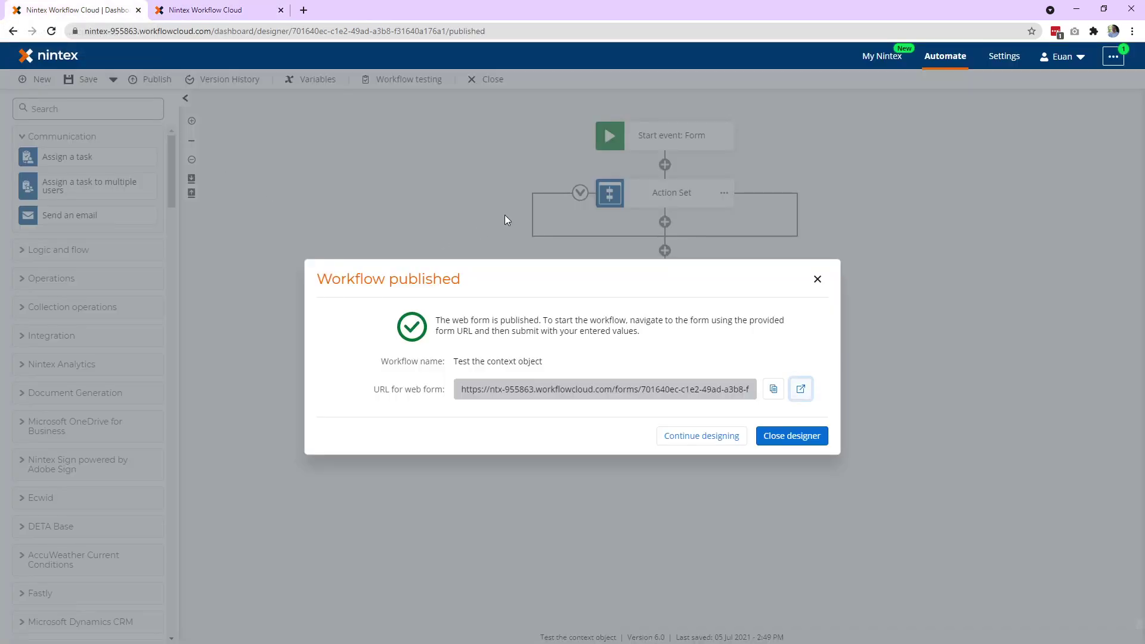
Continue designing and reopen the start event's form in the form designer
{"action": "left_click", "coordinate": [707, 439]}
{"action": "left_click", "coordinate": [654, 130]}
{"action": "left_click", "coordinate": [954, 217]}
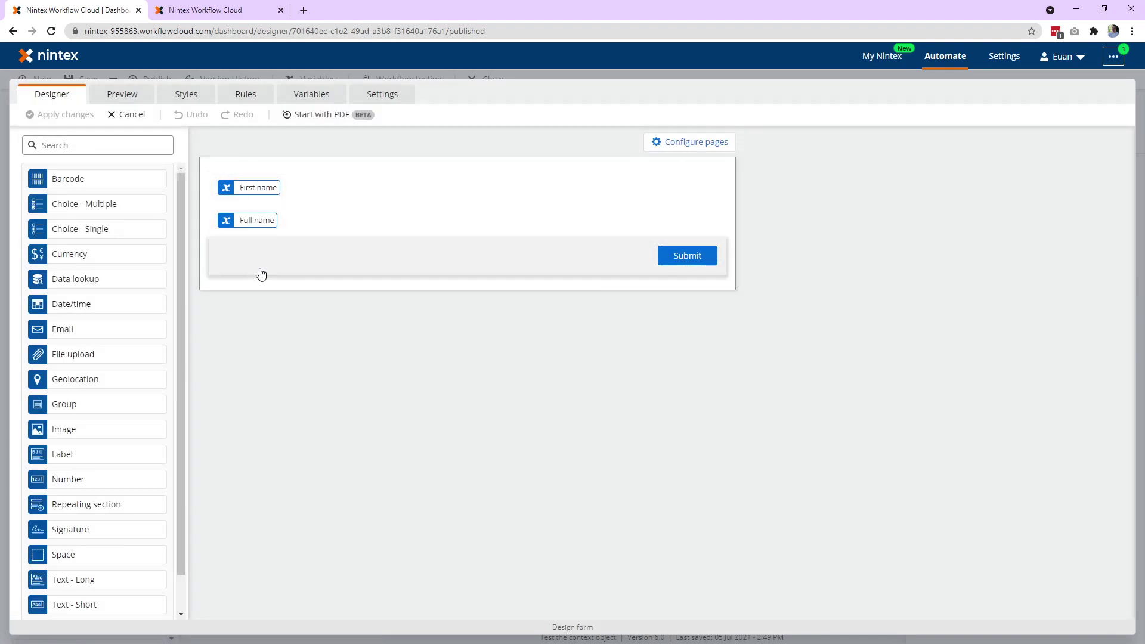
{"action": "left_click", "coordinate": [247, 94]}
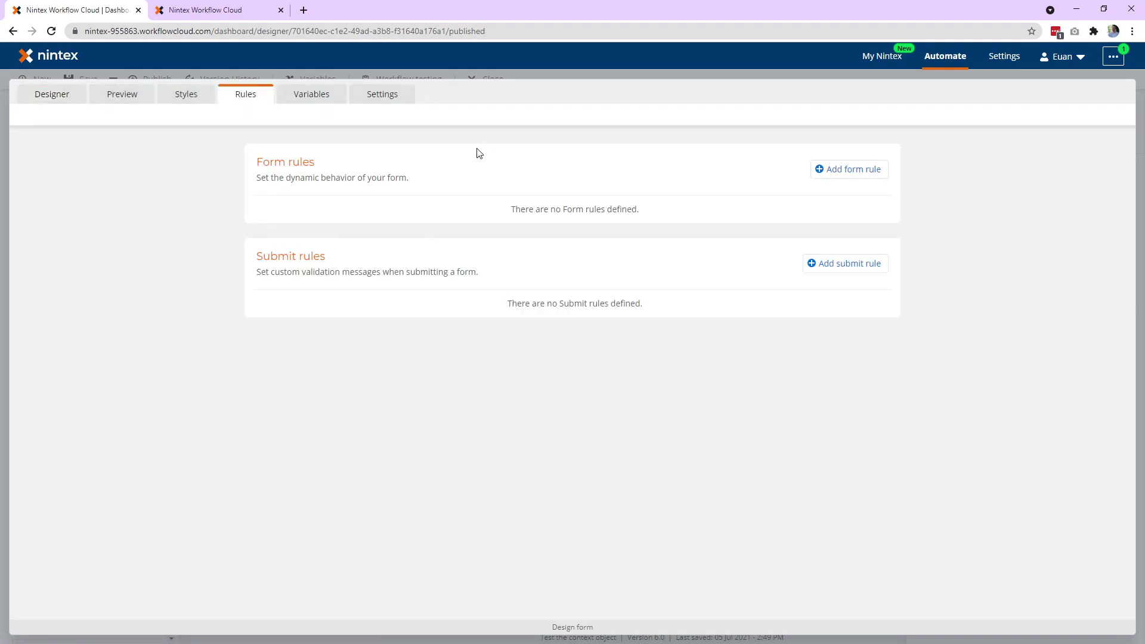
{"action": "left_click", "coordinate": [66, 95]}
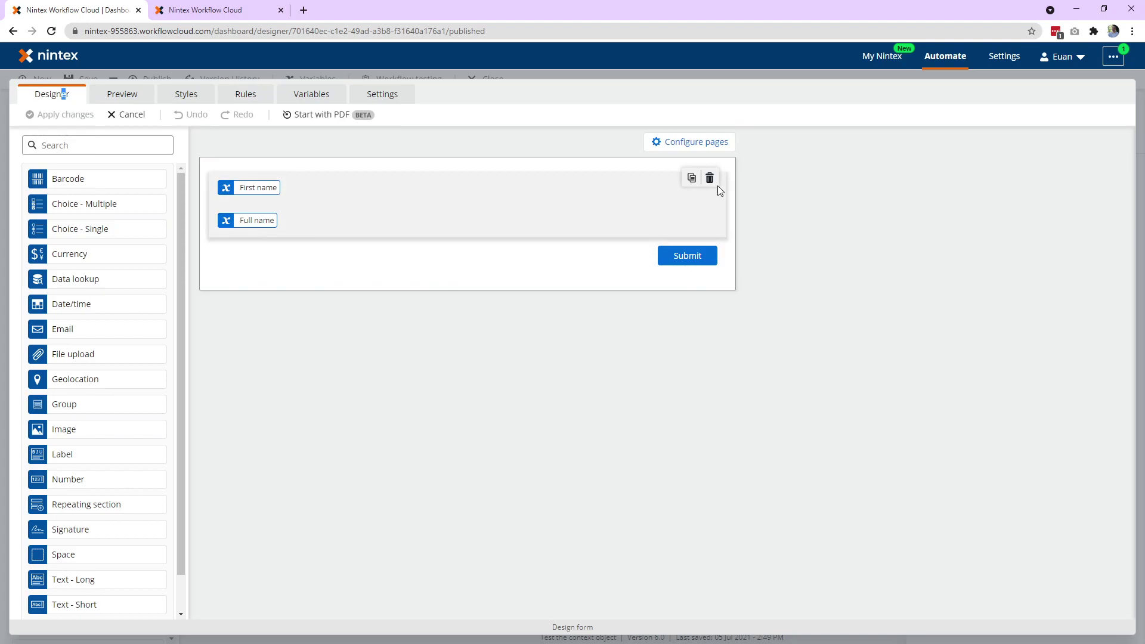
Delete the name section and add two Text - Short fields and an Email field
{"action": "left_click", "coordinate": [710, 178]}
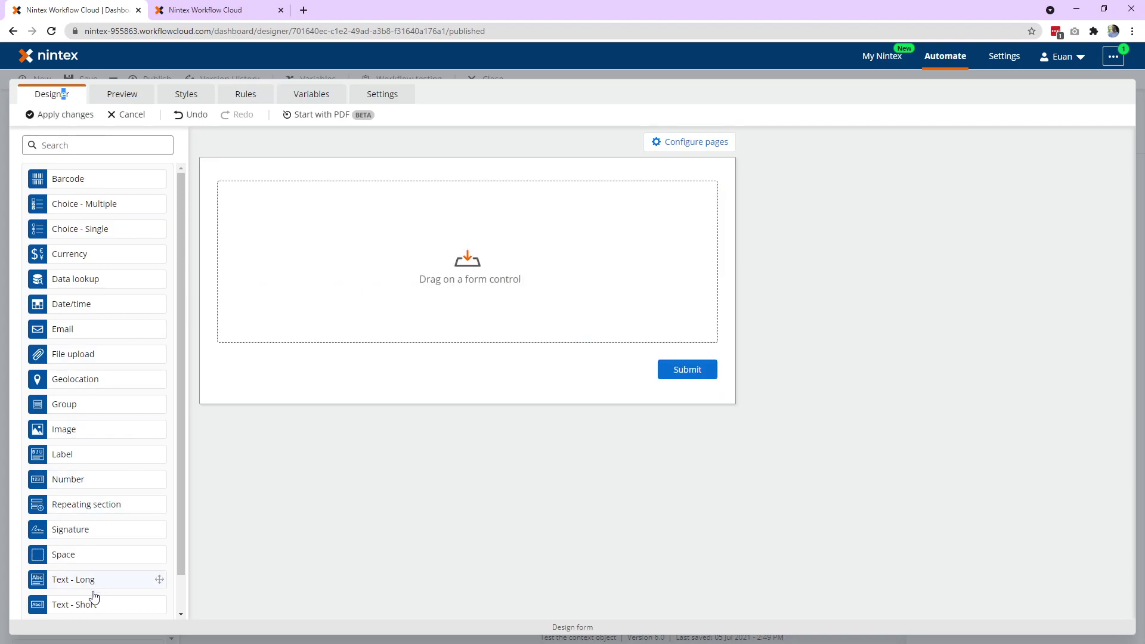
{"action": "left_click_drag", "start_coordinate": [92, 604], "coordinate": [713, 201]}
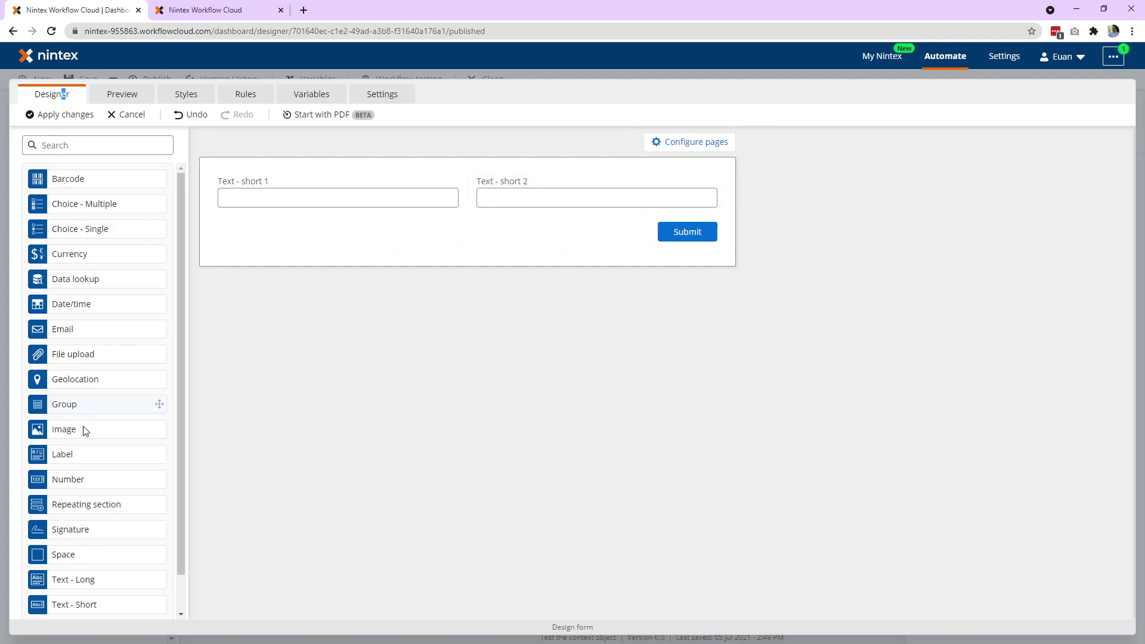
{"action": "left_click_drag", "start_coordinate": [92, 328], "coordinate": [570, 204]}
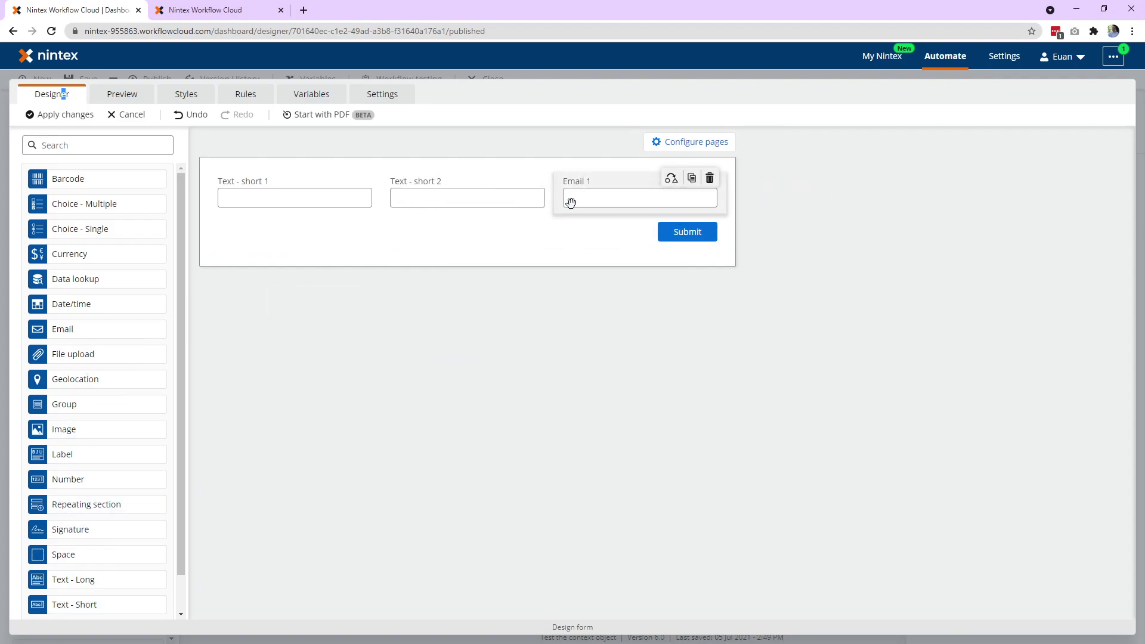
{"action": "left_click", "coordinate": [328, 210]}
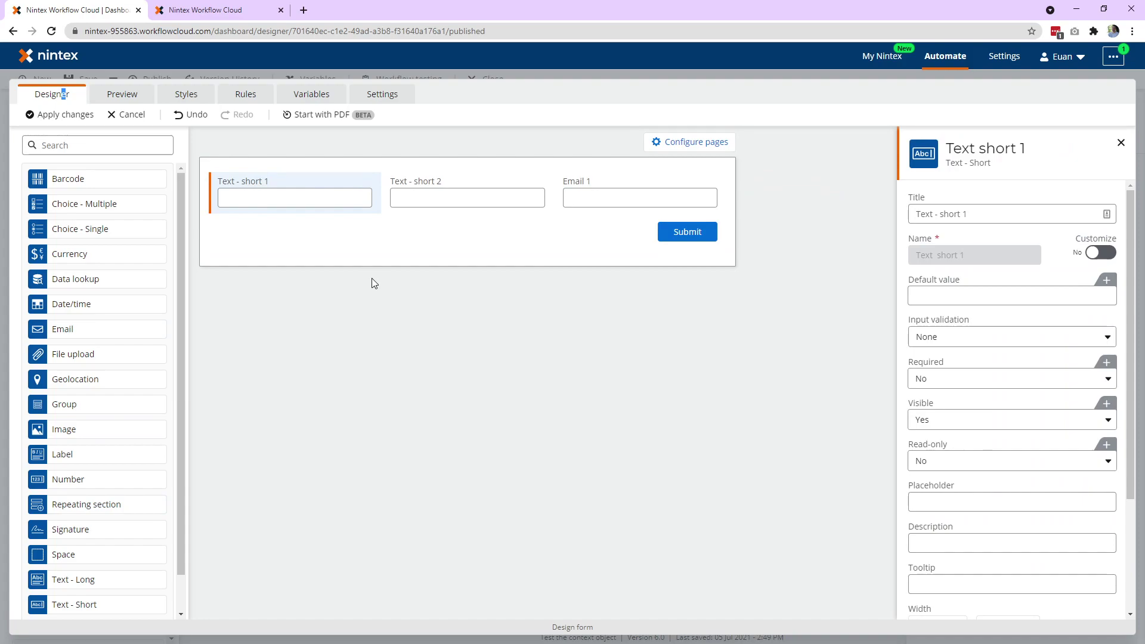
Title the fields First name and Last name, and rename 'Email 1' to Email
{"action": "triple_click", "coordinate": [978, 214]}
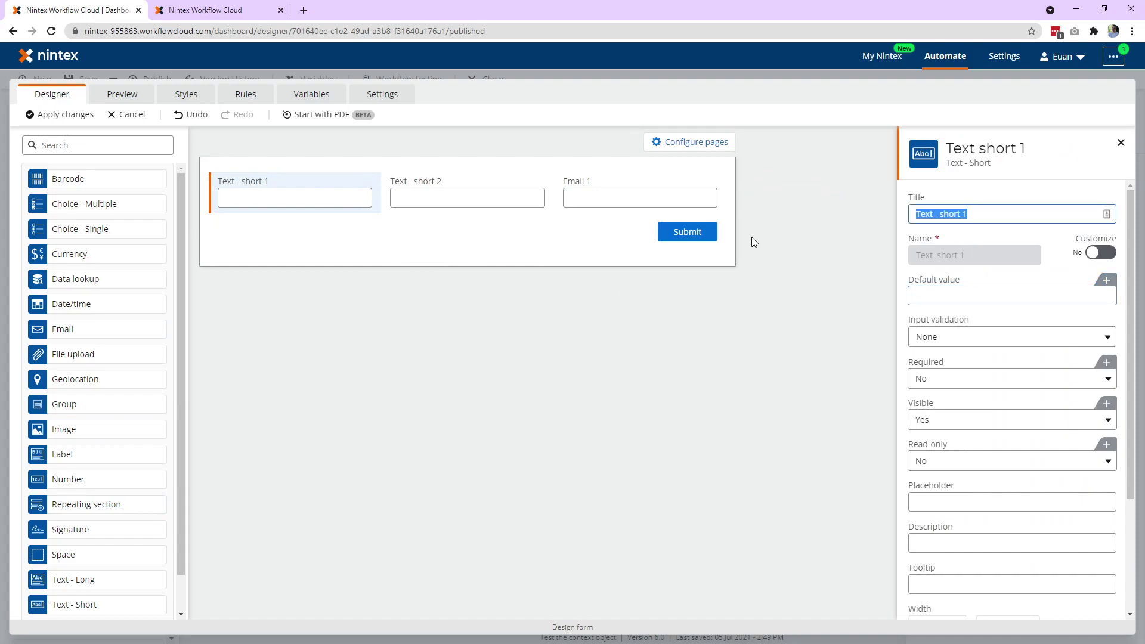
{"action": "type", "text": "First"}
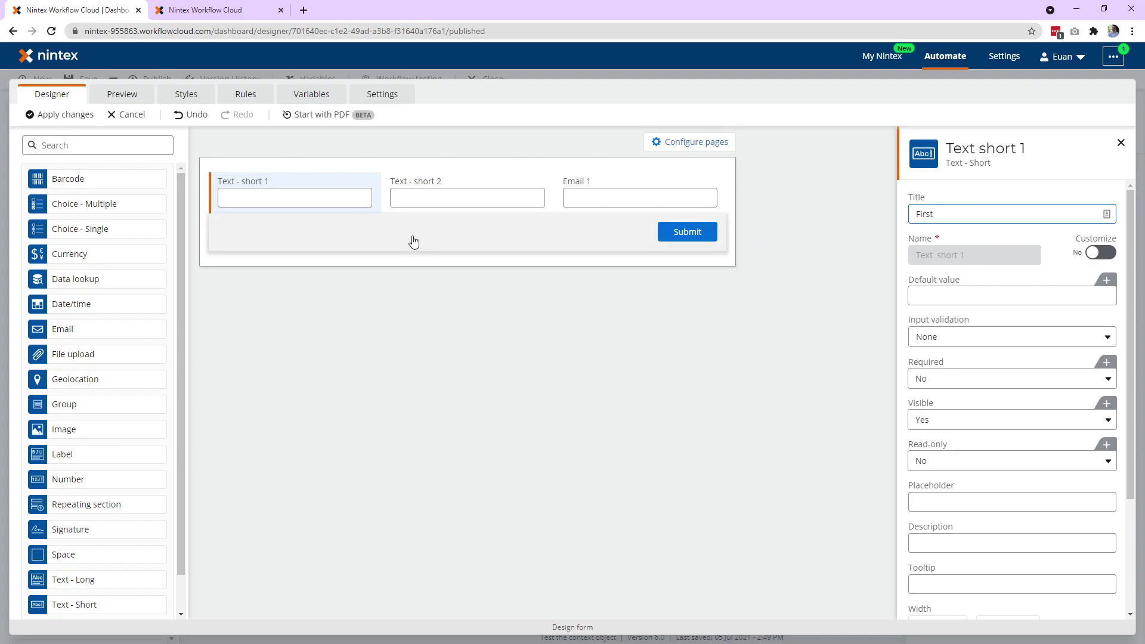
{"action": "type", "text": " name"}
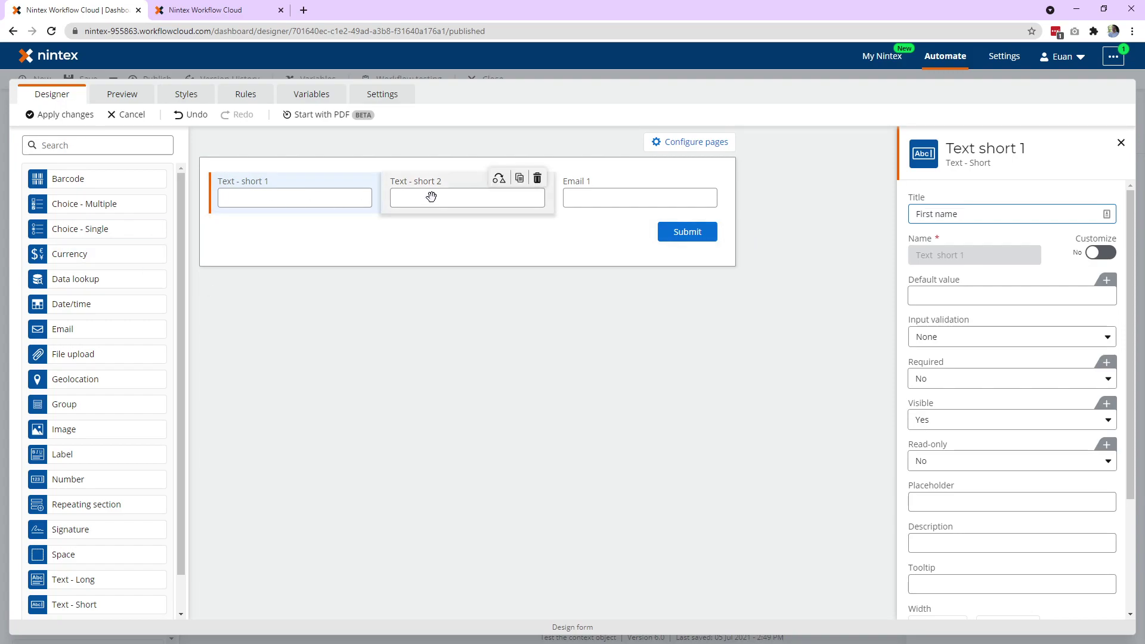
{"action": "left_click", "coordinate": [427, 197]}
{"action": "triple_click", "coordinate": [1010, 214]}
{"action": "type", "text": "L:a"}
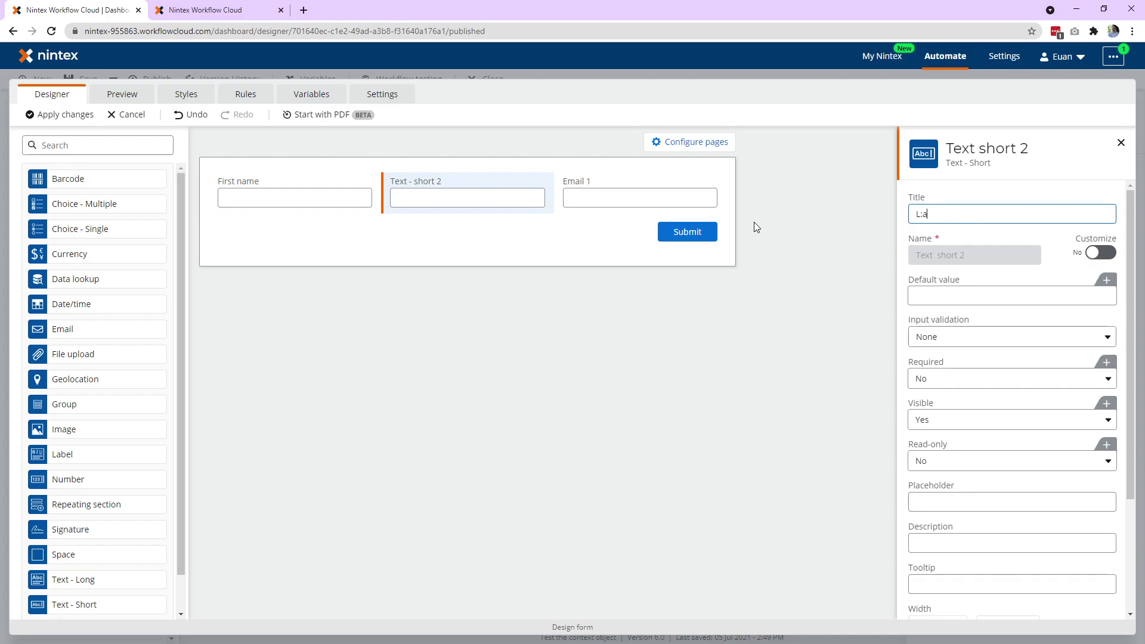
{"action": "type", "text": "st name"}
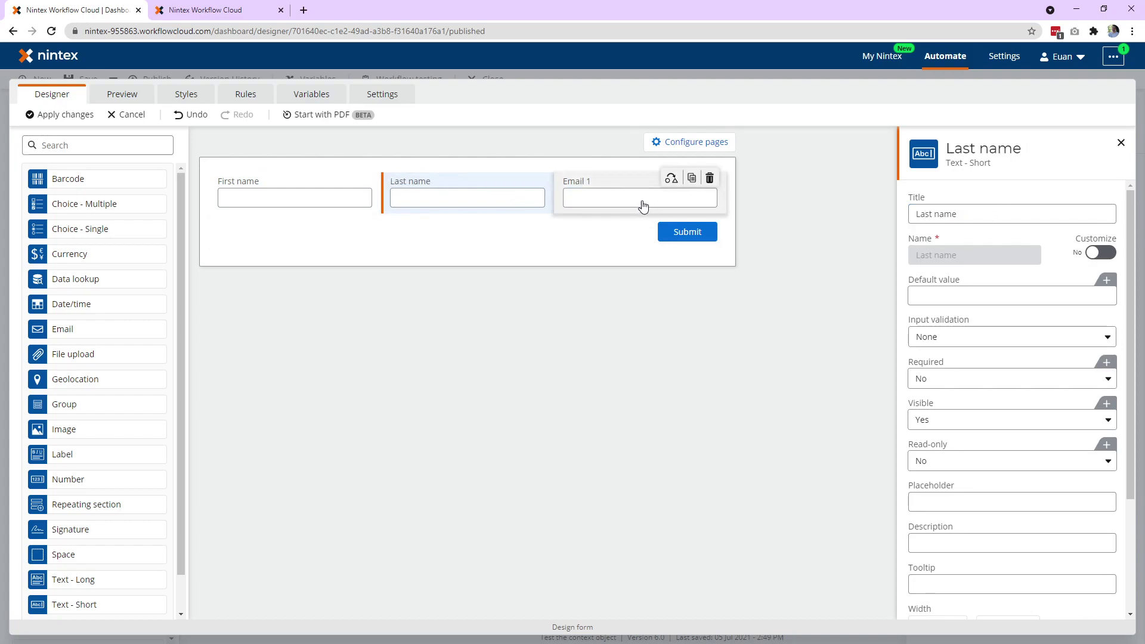
{"action": "left_click", "coordinate": [644, 203]}
{"action": "left_click", "coordinate": [994, 211]}
{"action": "key", "text": "BackSpace"}
{"action": "key", "text": "BackSpace"}
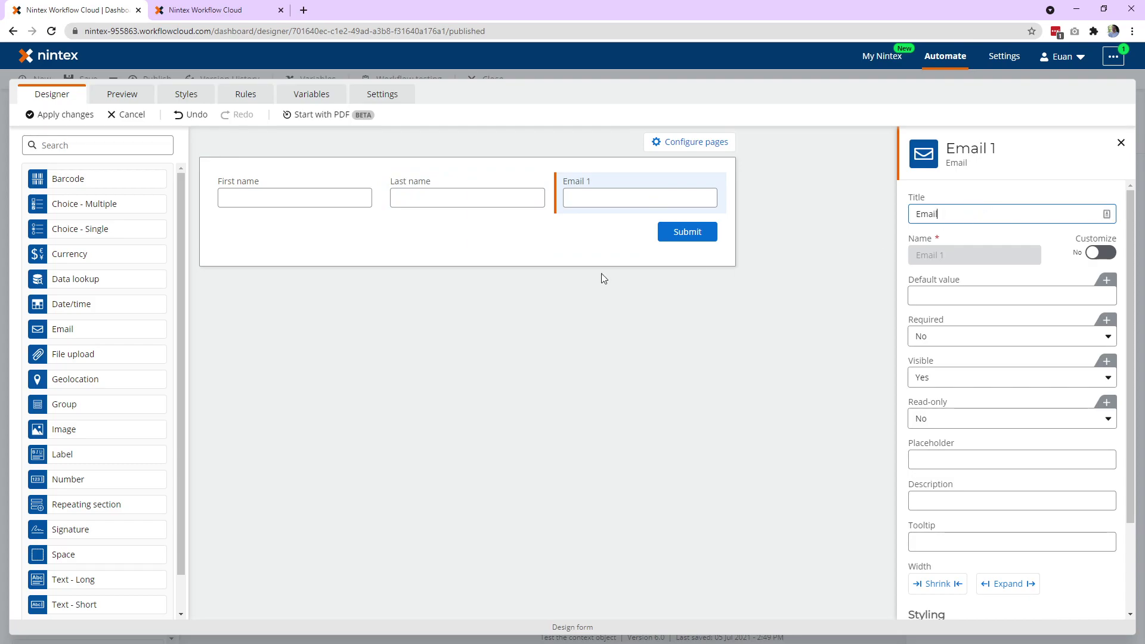
{"action": "left_click", "coordinate": [246, 94]}
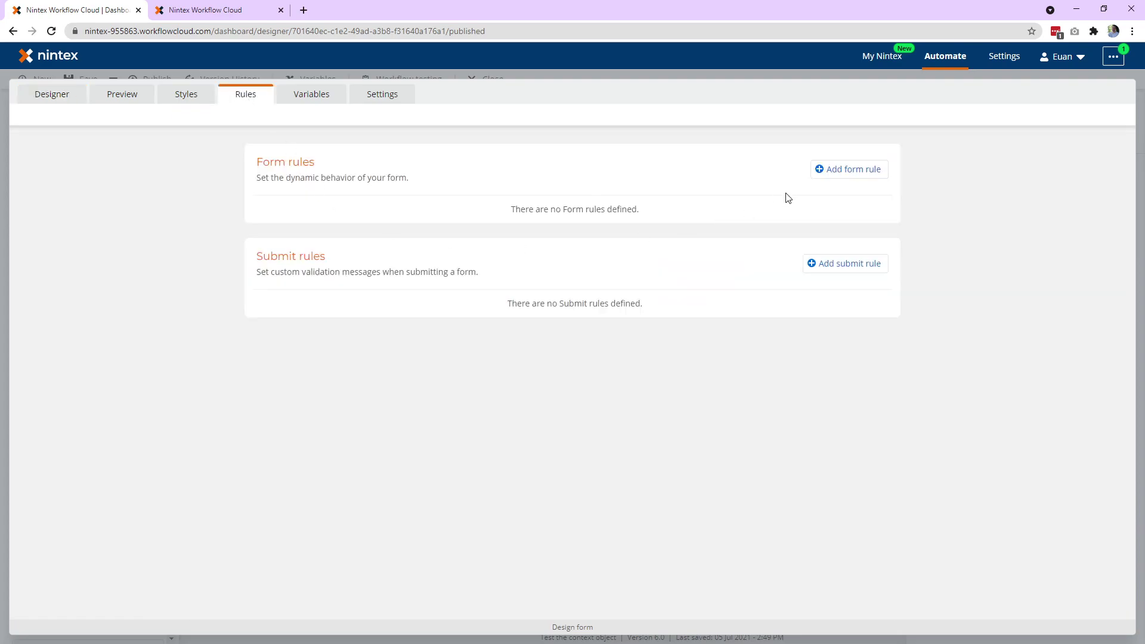
Create a rule named 'Set fields' whose condition tests whether Email is empty
{"action": "left_click", "coordinate": [848, 170]}
{"action": "left_click", "coordinate": [354, 229]}
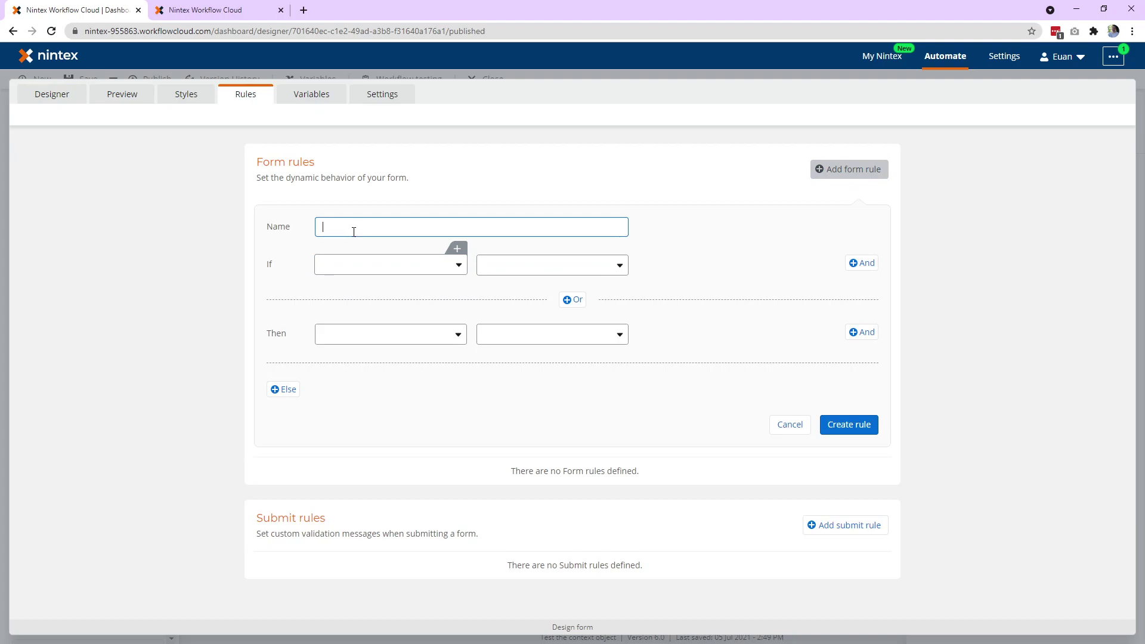
{"action": "type", "text": "Set fir"}
{"action": "key", "text": "BackSpace"}
{"action": "key", "text": "BackSpace"}
{"action": "key", "text": "BackSpace"}
{"action": "type", "text": "fe"}
{"action": "key", "text": "BackSpace"}
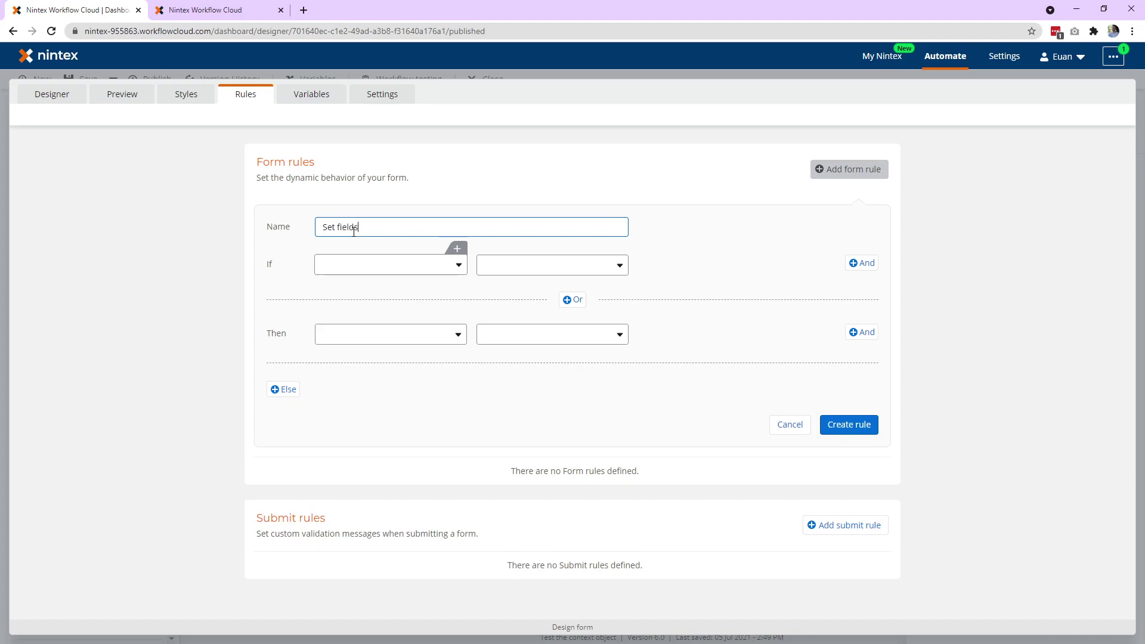
{"action": "left_click", "coordinate": [370, 266]}
{"action": "left_click", "coordinate": [370, 286]}
{"action": "left_click", "coordinate": [516, 265]}
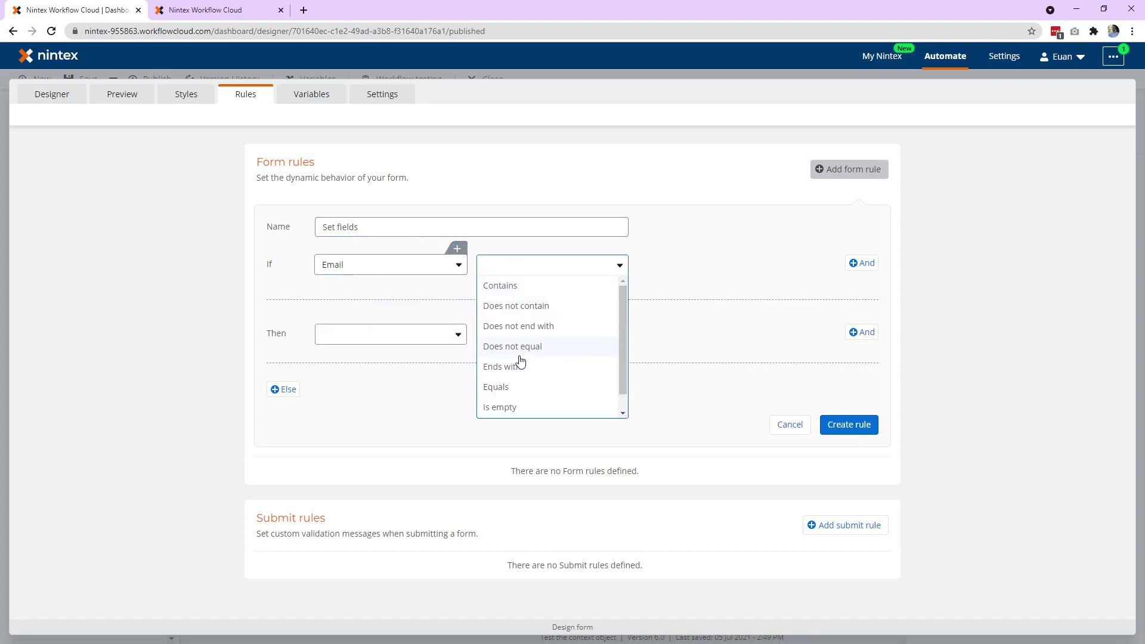
{"action": "left_click", "coordinate": [511, 407]}
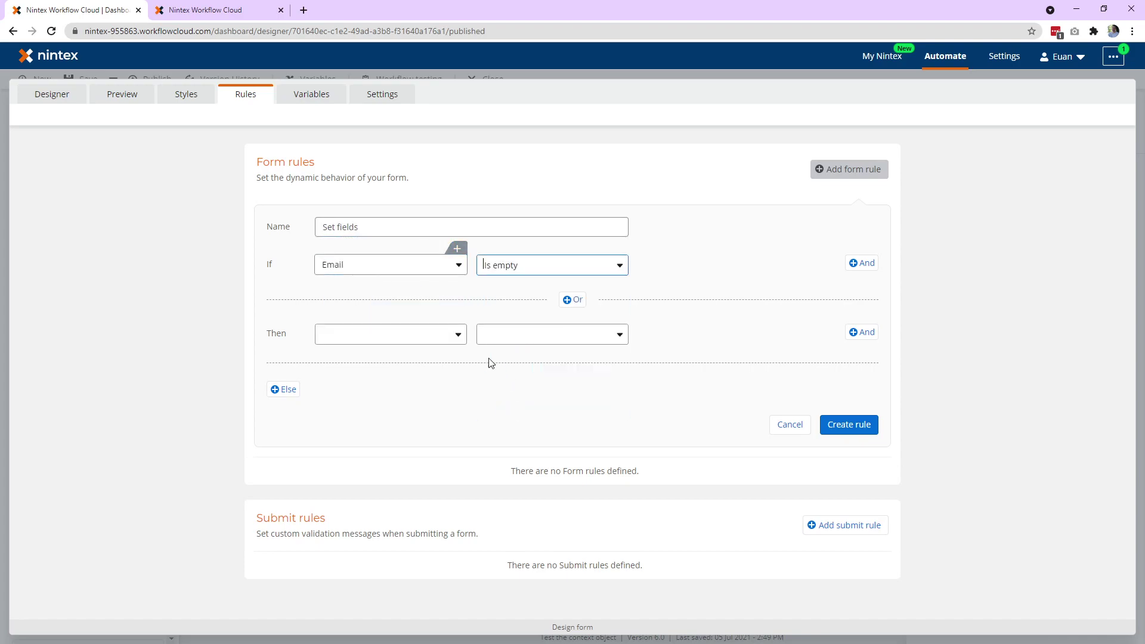
Add rule actions for Email, First name and Last name, with Email's property set to Value
{"action": "left_click", "coordinate": [400, 335]}
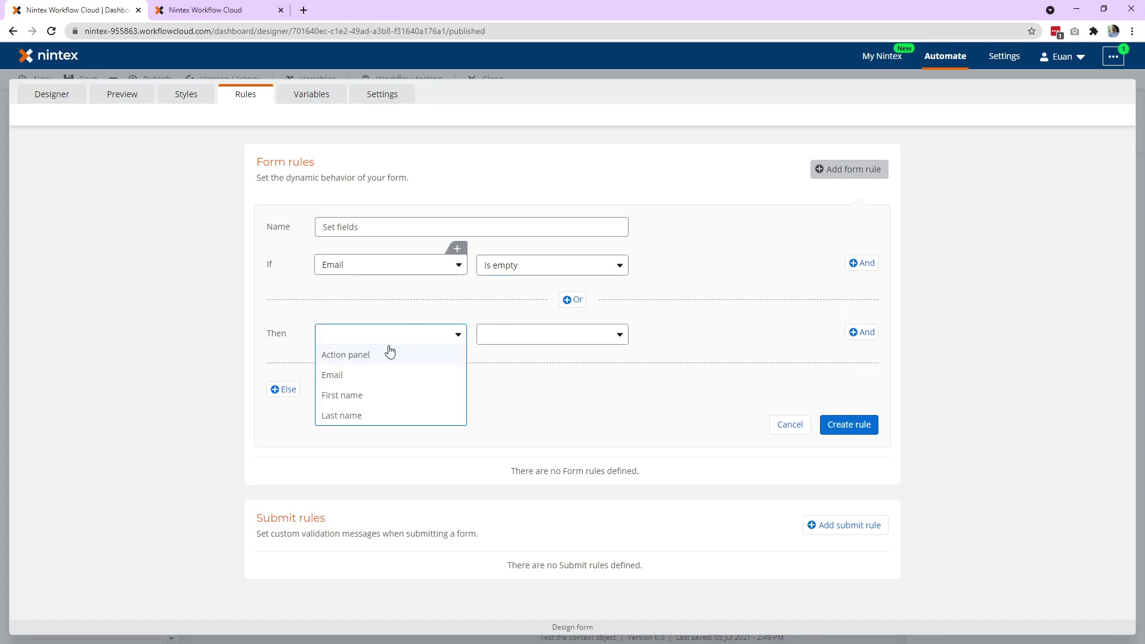
{"action": "left_click", "coordinate": [358, 376]}
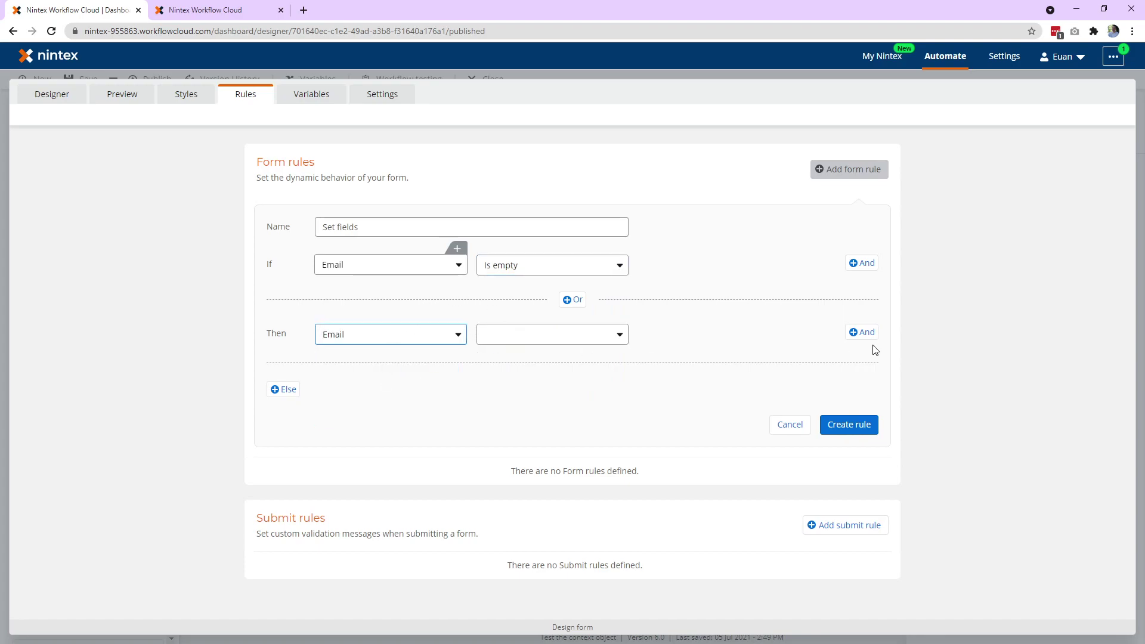
{"action": "left_click", "coordinate": [861, 332]}
{"action": "left_click", "coordinate": [430, 372]}
{"action": "left_click", "coordinate": [357, 434]}
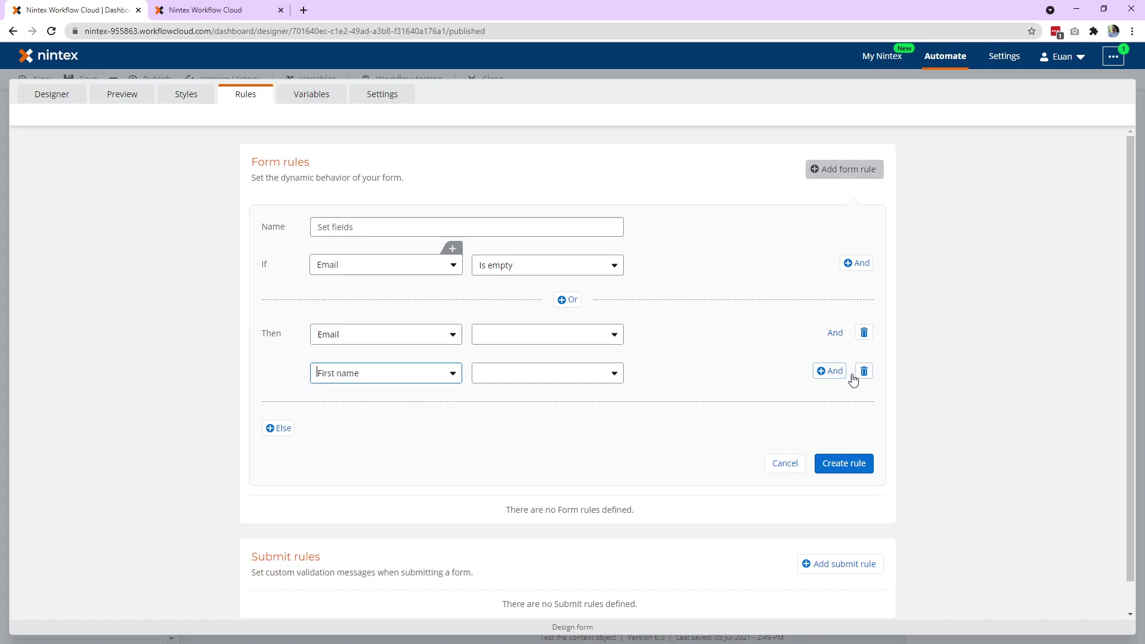
{"action": "left_click", "coordinate": [830, 371]}
{"action": "left_click", "coordinate": [366, 411]}
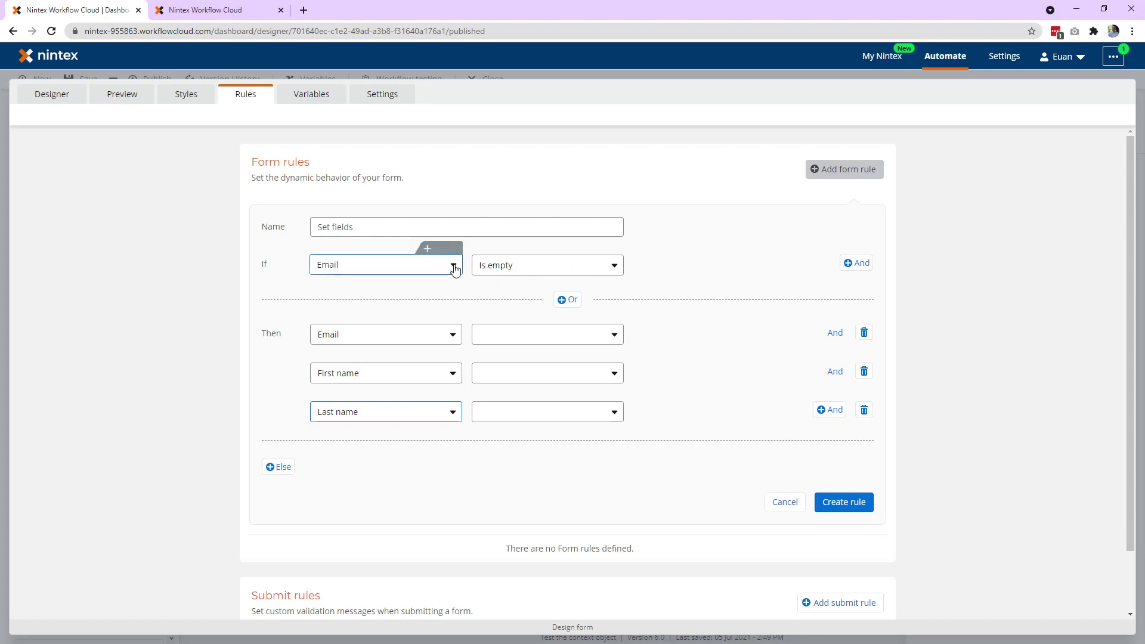
{"action": "left_click", "coordinate": [501, 334]}
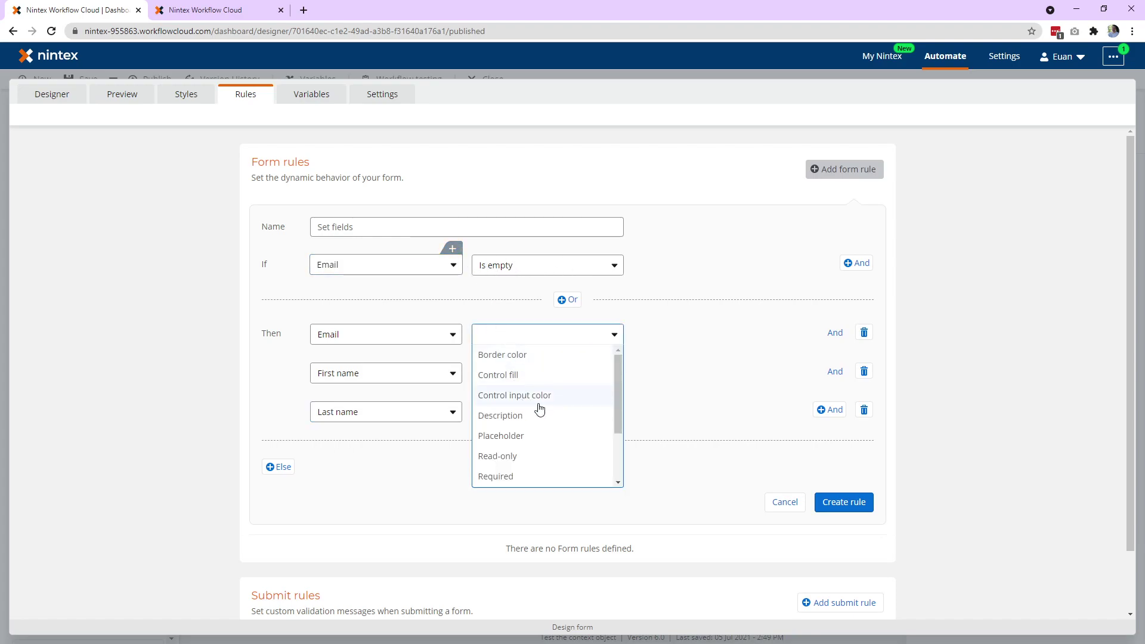
{"action": "scroll", "coordinate": [525, 435], "scroll_direction": "down", "scroll_amount": 3}
{"action": "left_click", "coordinate": [506, 455]}
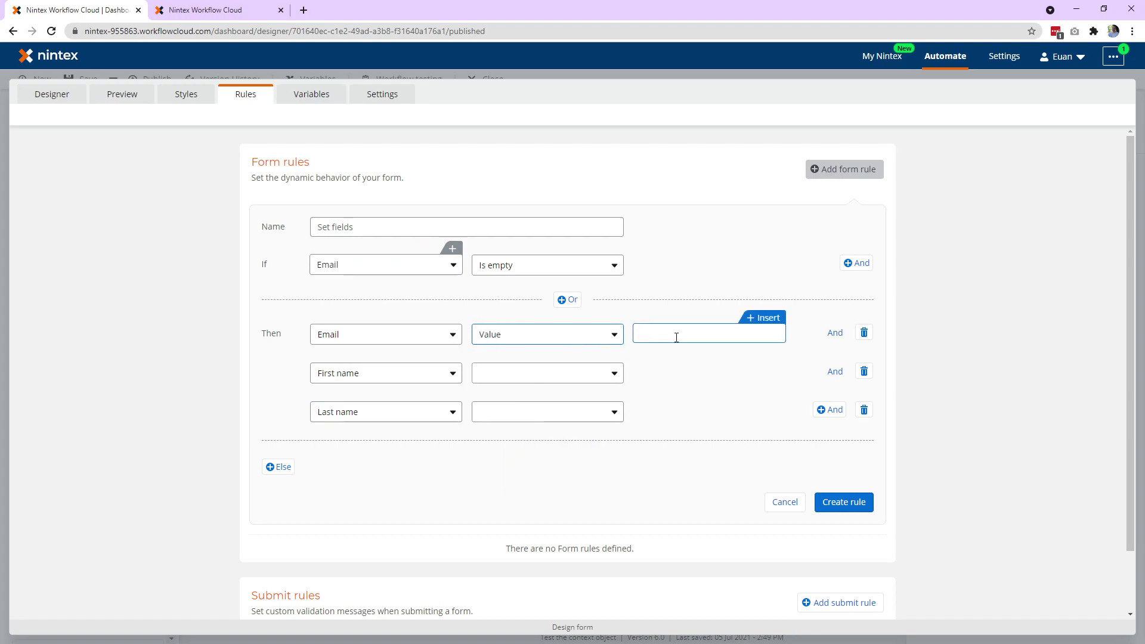
Set the Email action's value to the current user's Email, replacing a mistaken First name
{"action": "left_click", "coordinate": [765, 317]}
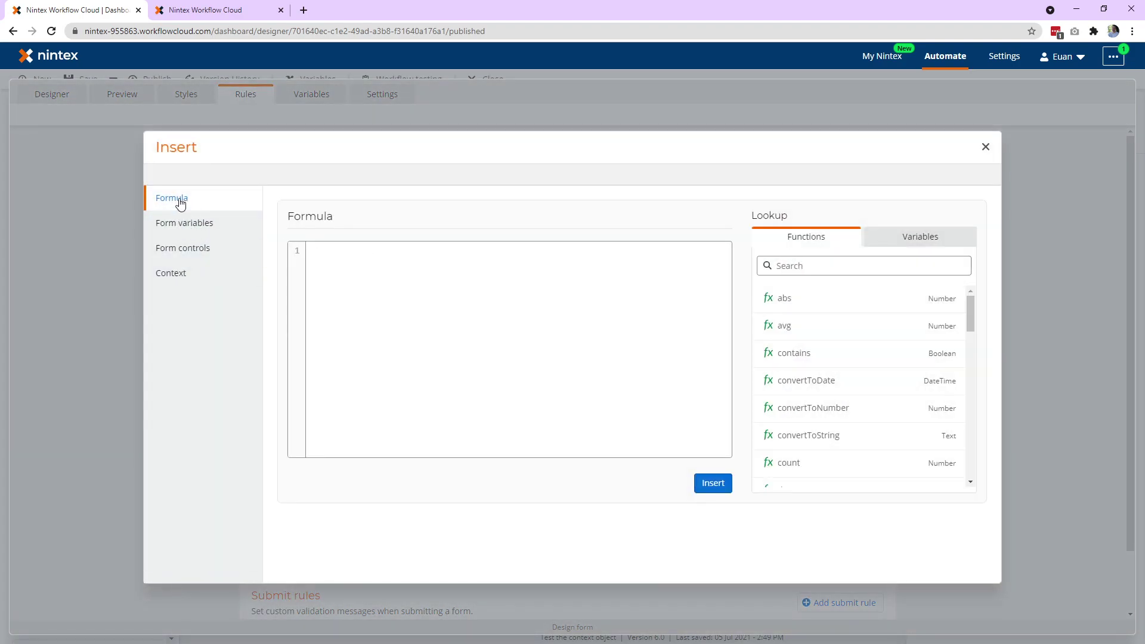
{"action": "left_click", "coordinate": [185, 277]}
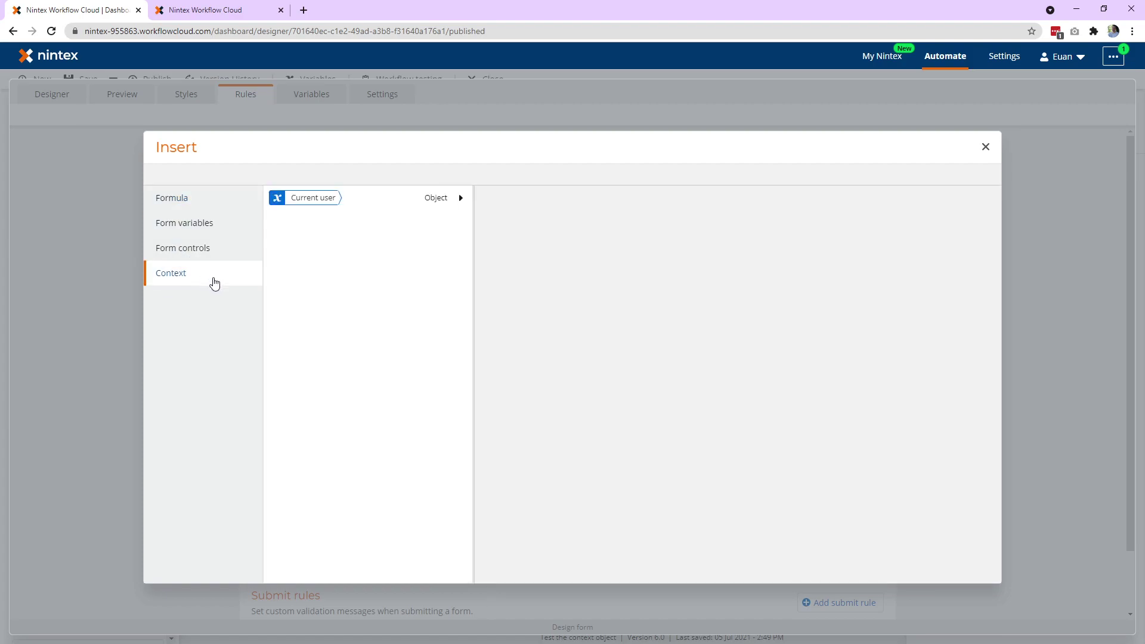
{"action": "left_click", "coordinate": [463, 198]}
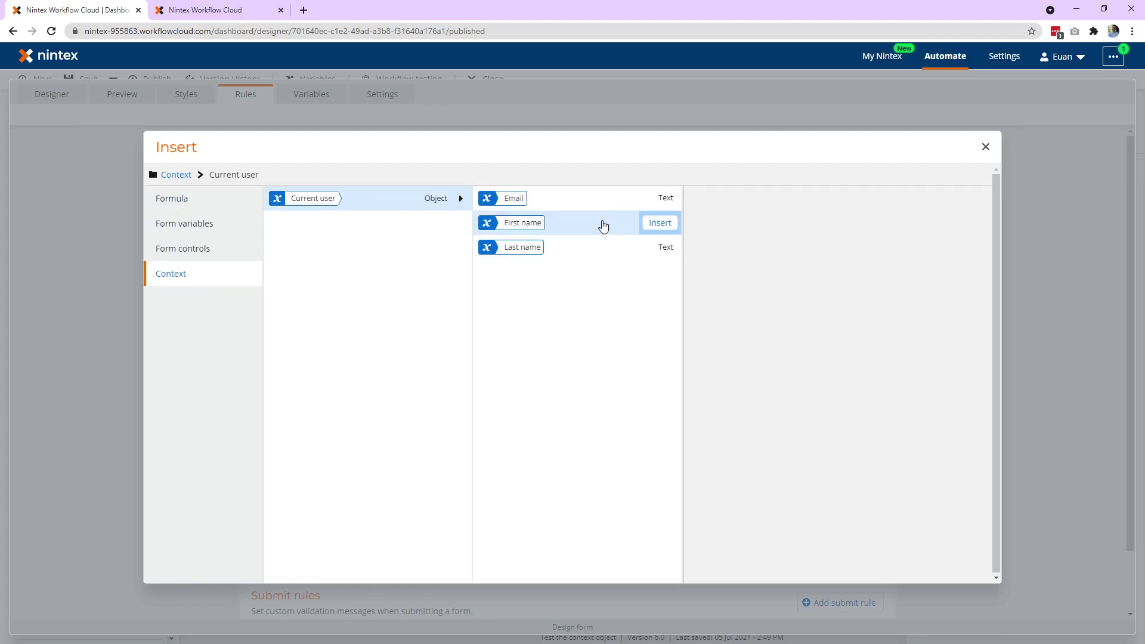
{"action": "left_click", "coordinate": [661, 223]}
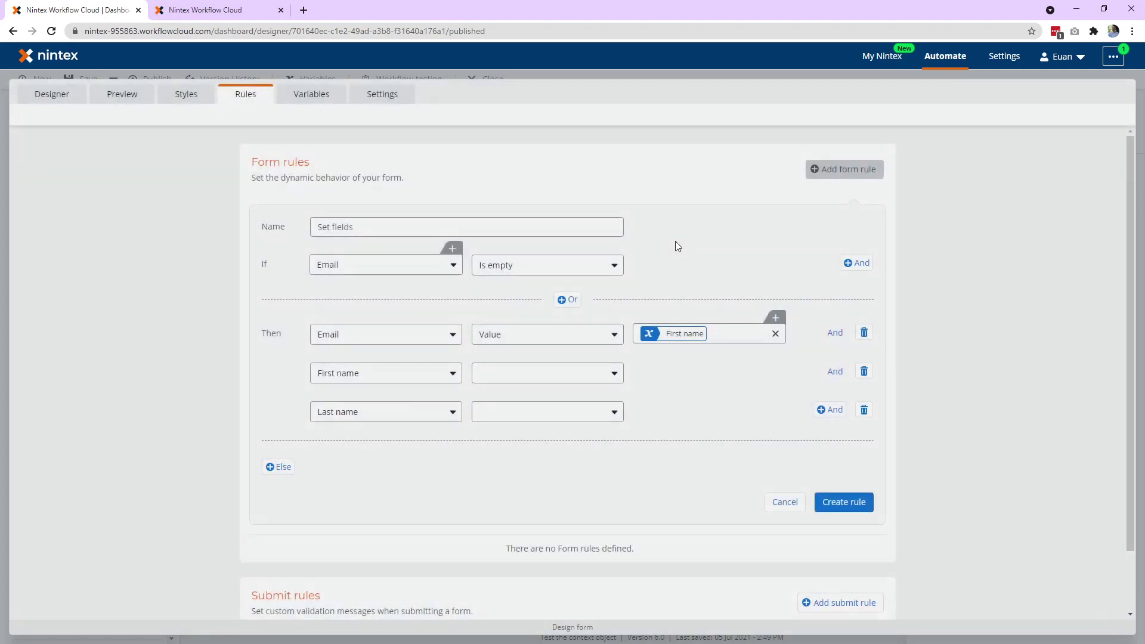
{"action": "left_click", "coordinate": [776, 334]}
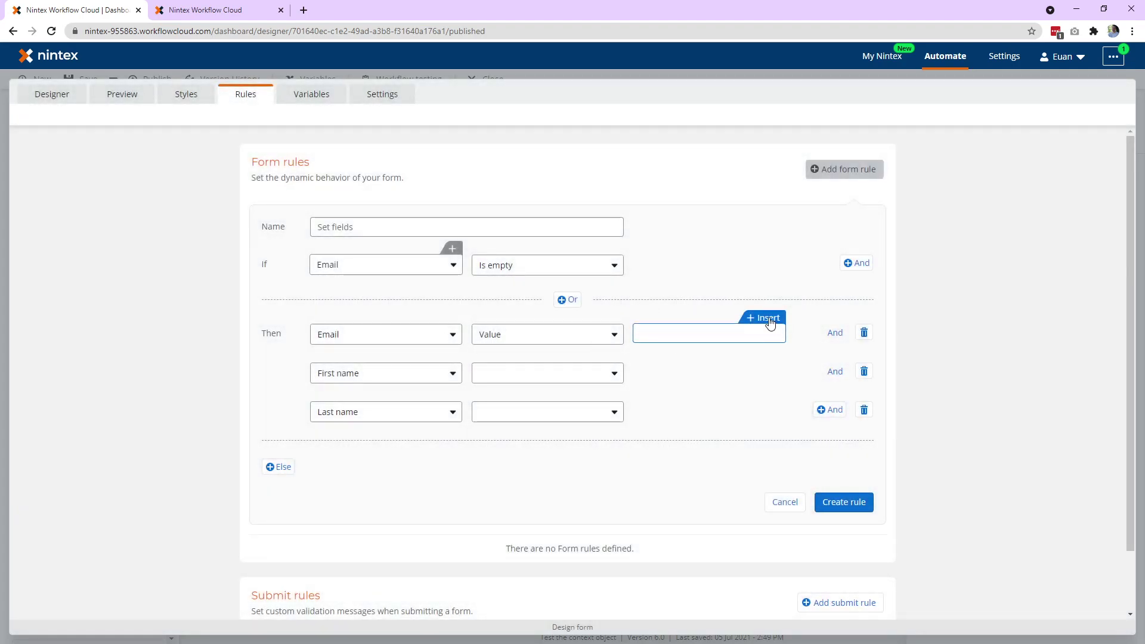
{"action": "left_click", "coordinate": [765, 318]}
{"action": "left_click", "coordinate": [173, 279]}
{"action": "left_click", "coordinate": [388, 196]}
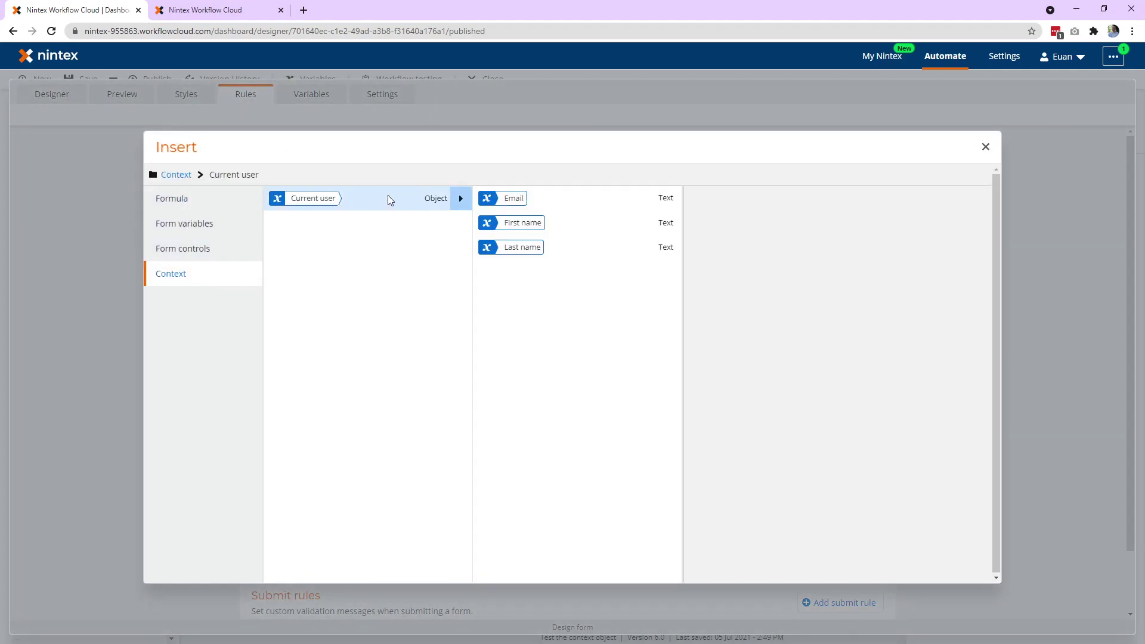
{"action": "left_click", "coordinate": [529, 201]}
{"action": "left_click", "coordinate": [661, 198]}
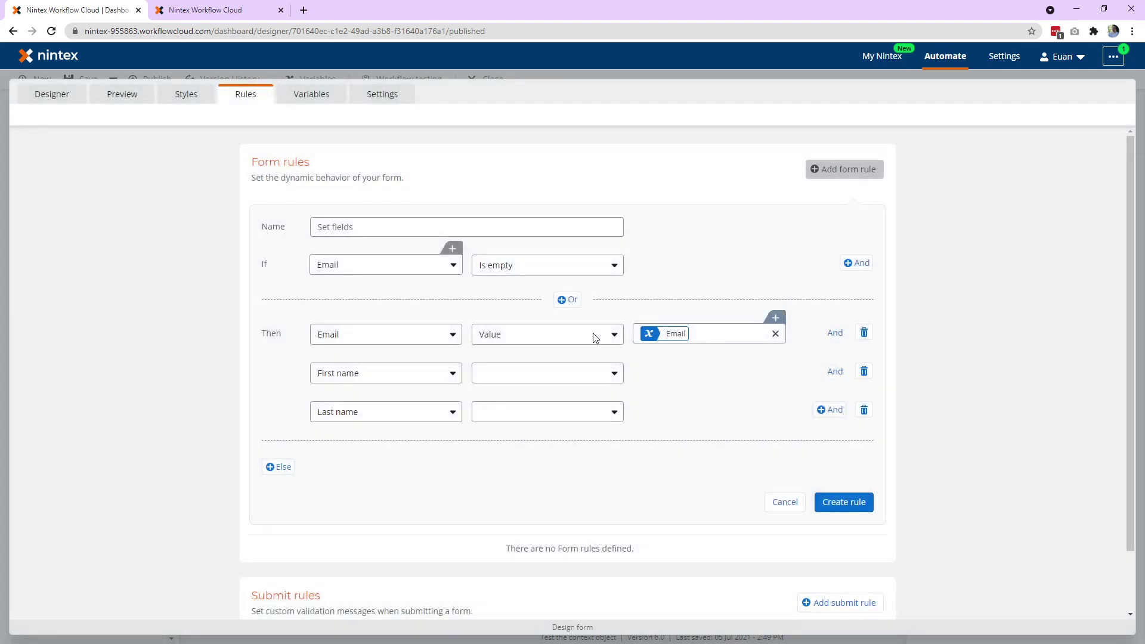
Set the First name and Last name actions' property to Value
{"action": "left_click", "coordinate": [559, 380]}
{"action": "scroll", "coordinate": [525, 495], "scroll_direction": "down", "scroll_amount": 2}
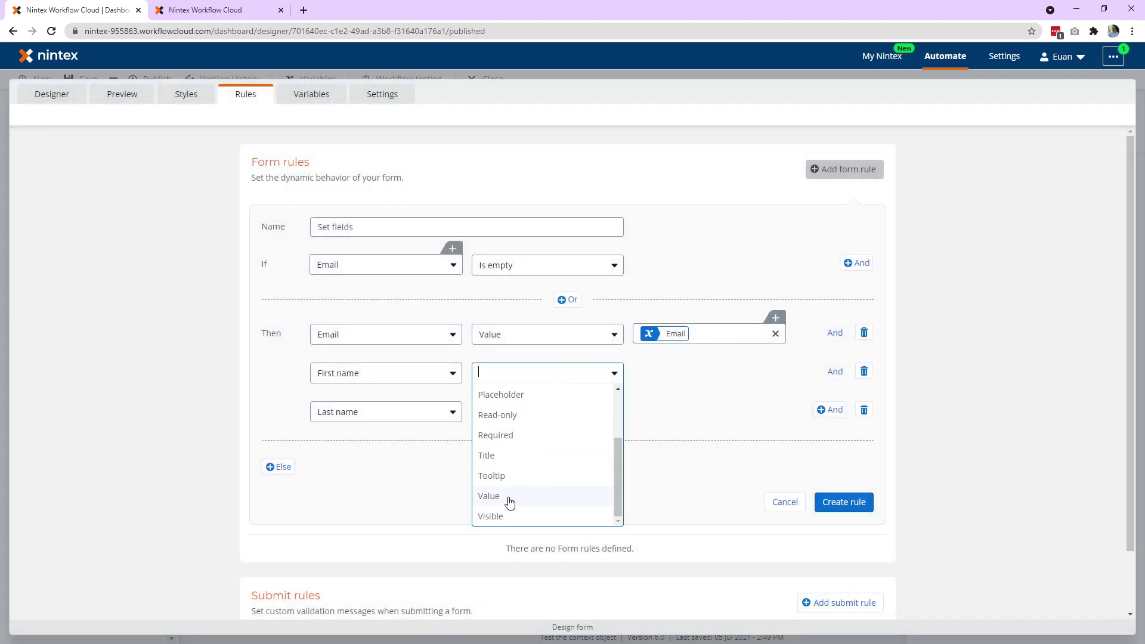
{"action": "left_click", "coordinate": [510, 496]}
{"action": "left_click", "coordinate": [537, 412]}
{"action": "scroll", "coordinate": [522, 512], "scroll_direction": "down", "scroll_amount": 3}
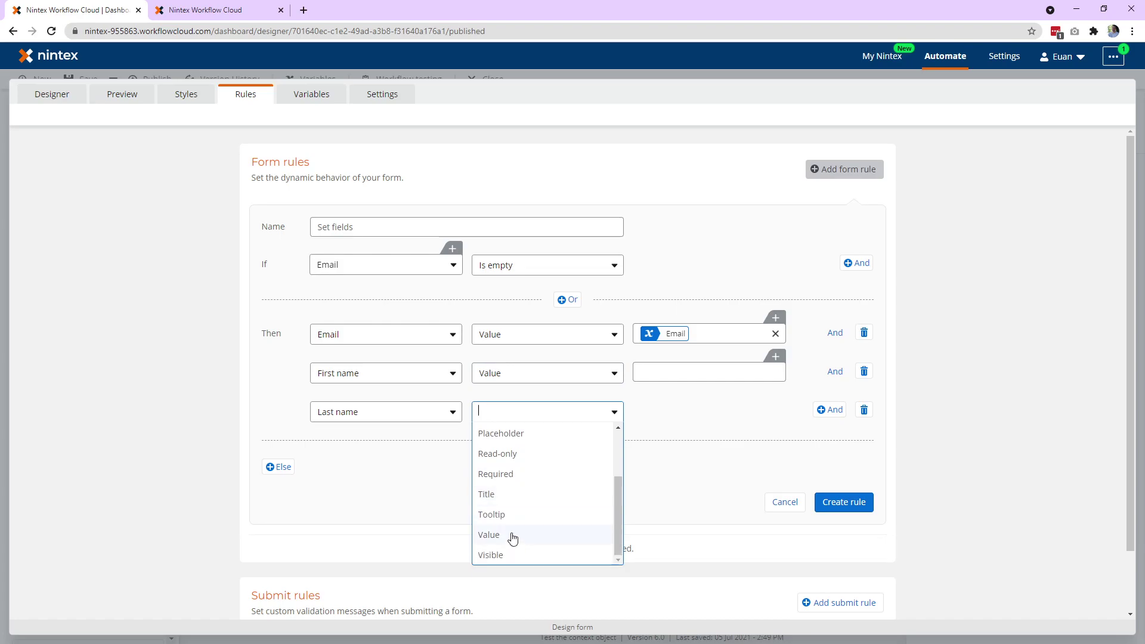
{"action": "left_click", "coordinate": [513, 535]}
Fill First name and Last name with the current user's first name and last name
{"action": "left_click", "coordinate": [775, 356]}
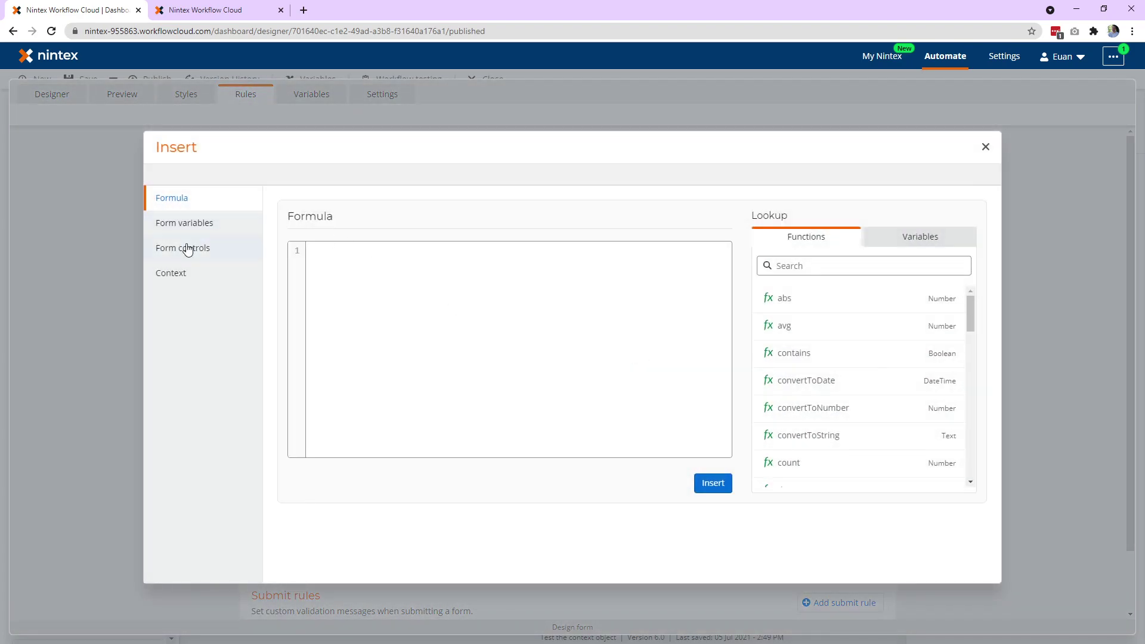
{"action": "left_click", "coordinate": [172, 274]}
{"action": "left_click", "coordinate": [356, 200]}
{"action": "mouse_move", "coordinate": [516, 222]}
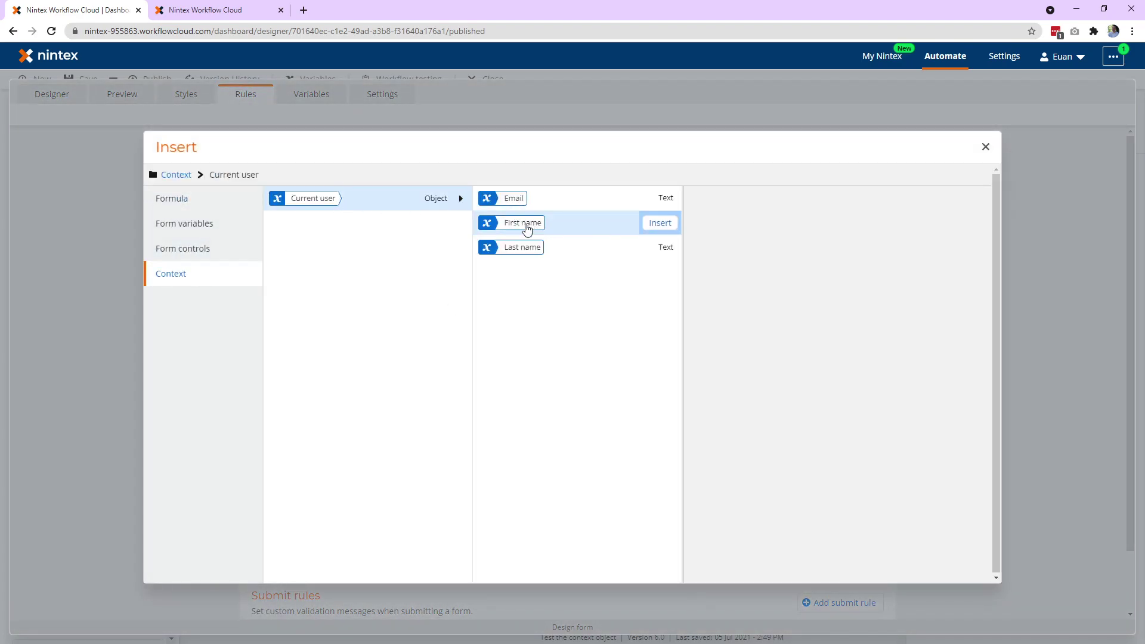
{"action": "left_click", "coordinate": [660, 222]}
{"action": "left_click", "coordinate": [676, 407]}
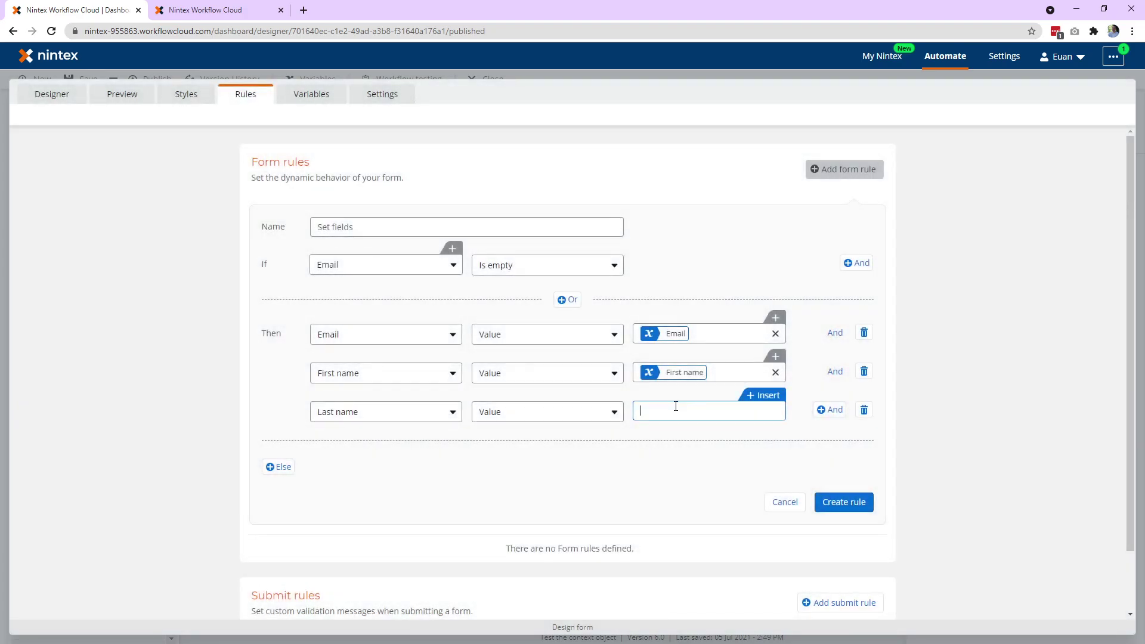
{"action": "left_click", "coordinate": [765, 396]}
{"action": "left_click", "coordinate": [173, 273]}
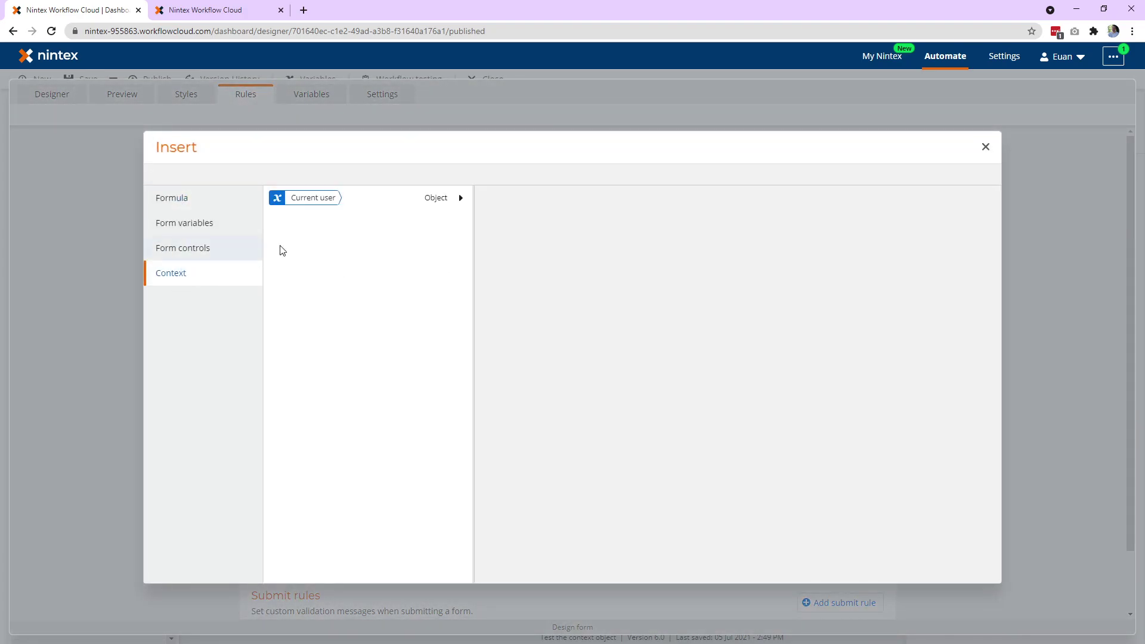
{"action": "left_click", "coordinate": [378, 198]}
{"action": "left_click", "coordinate": [660, 248]}
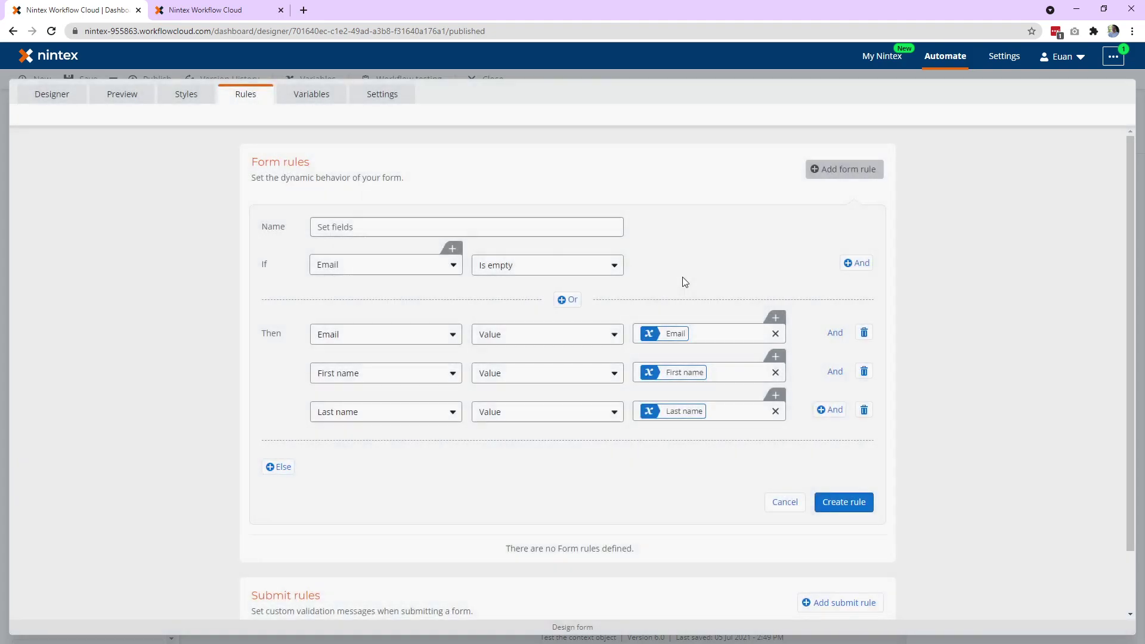
Save the Set fields rule and make the First name field read-only
{"action": "left_click", "coordinate": [842, 502]}
{"action": "left_click", "coordinate": [66, 94]}
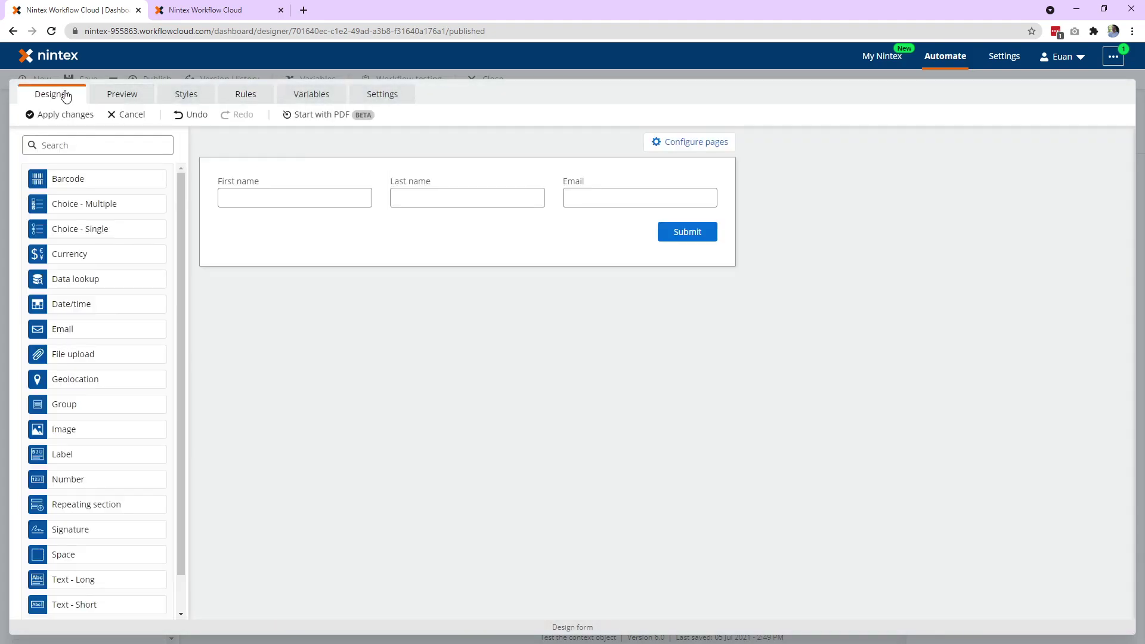
{"action": "left_click", "coordinate": [294, 192]}
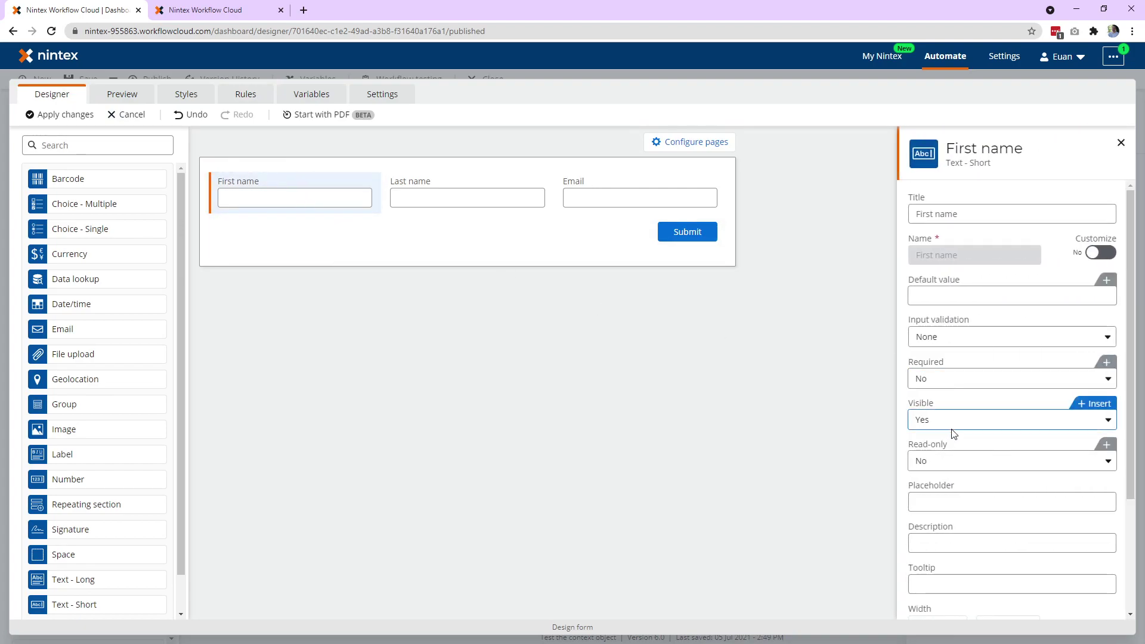
{"action": "left_click", "coordinate": [954, 461]}
{"action": "left_click", "coordinate": [951, 480]}
Make the Last name and Email fields read-only too, then apply the form changes
{"action": "left_click", "coordinate": [486, 205]}
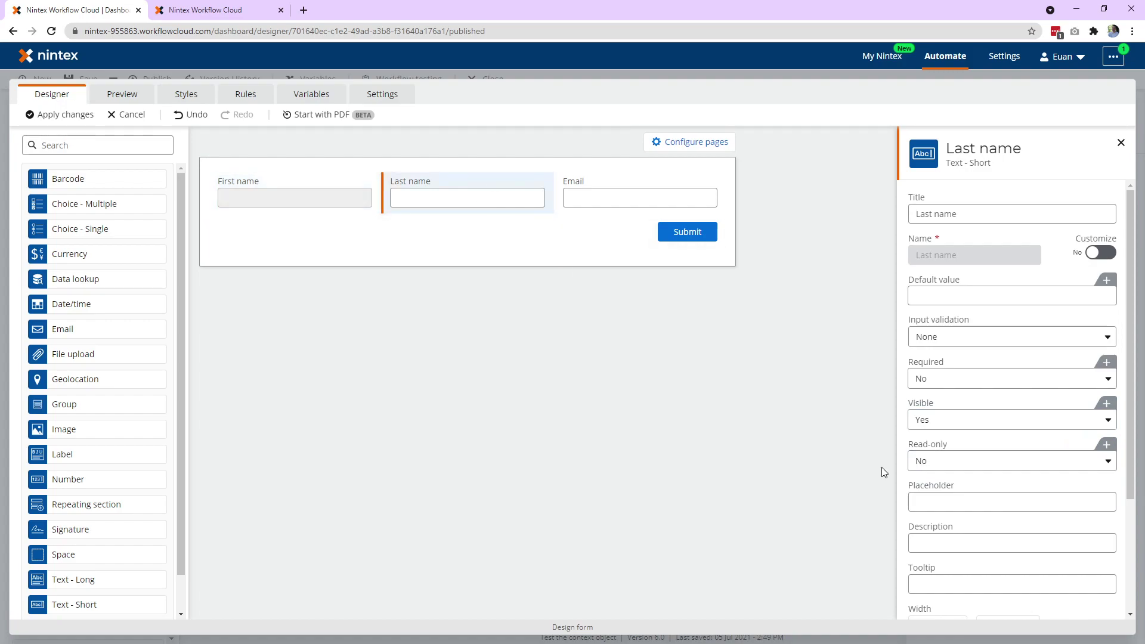
{"action": "left_click", "coordinate": [938, 463]}
{"action": "left_click", "coordinate": [938, 479]}
{"action": "left_click", "coordinate": [624, 205]}
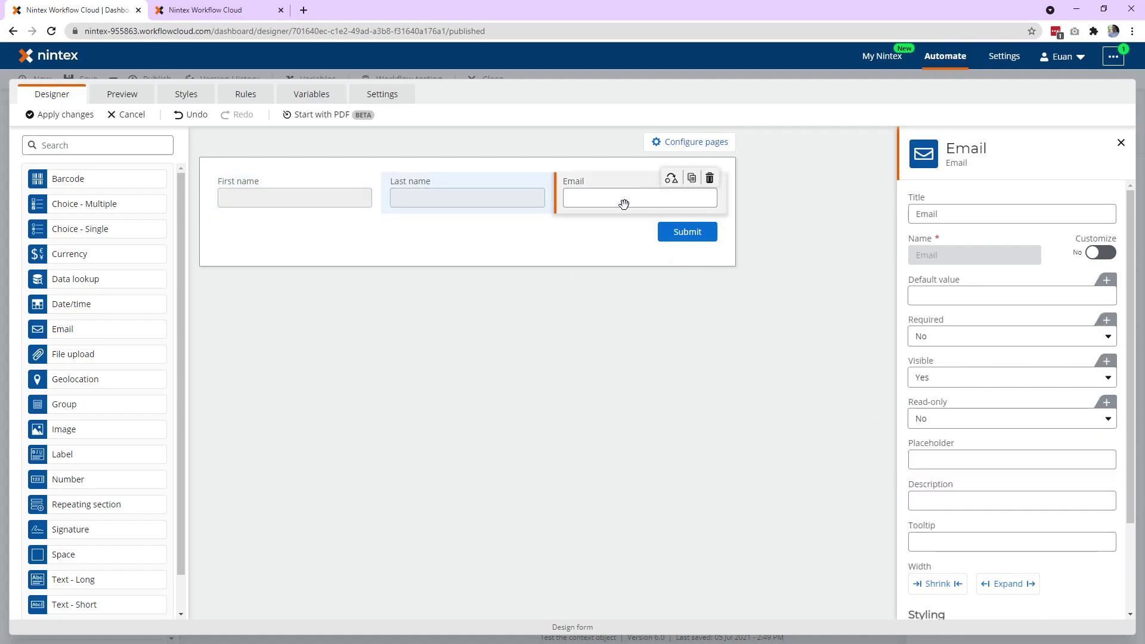
{"action": "left_click", "coordinate": [935, 419]}
{"action": "left_click", "coordinate": [936, 438]}
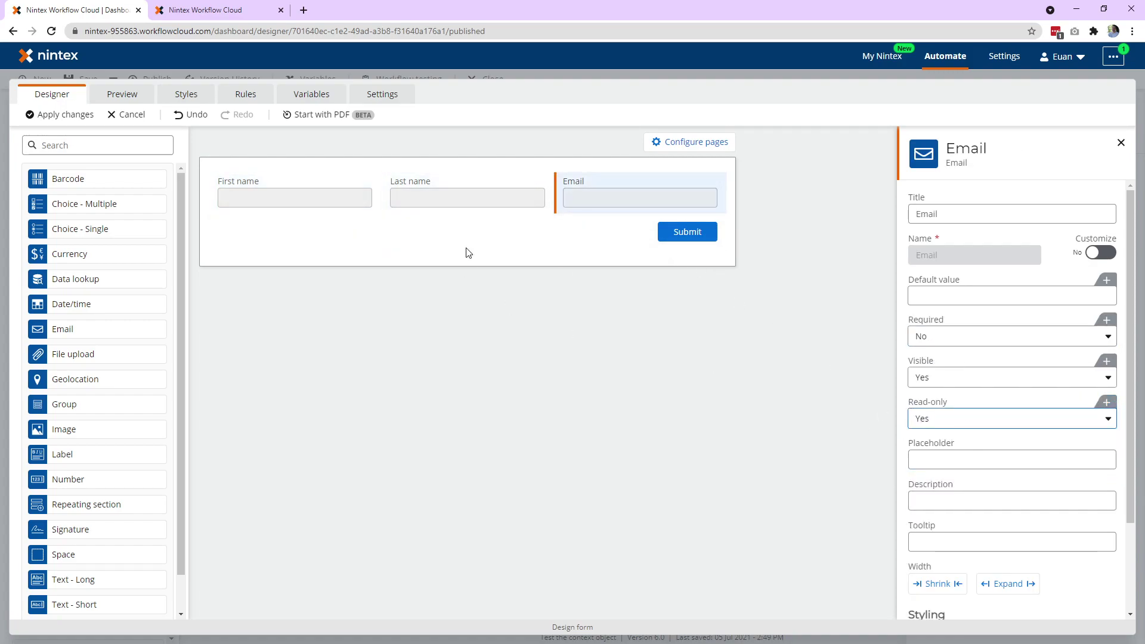
{"action": "left_click", "coordinate": [65, 115]}
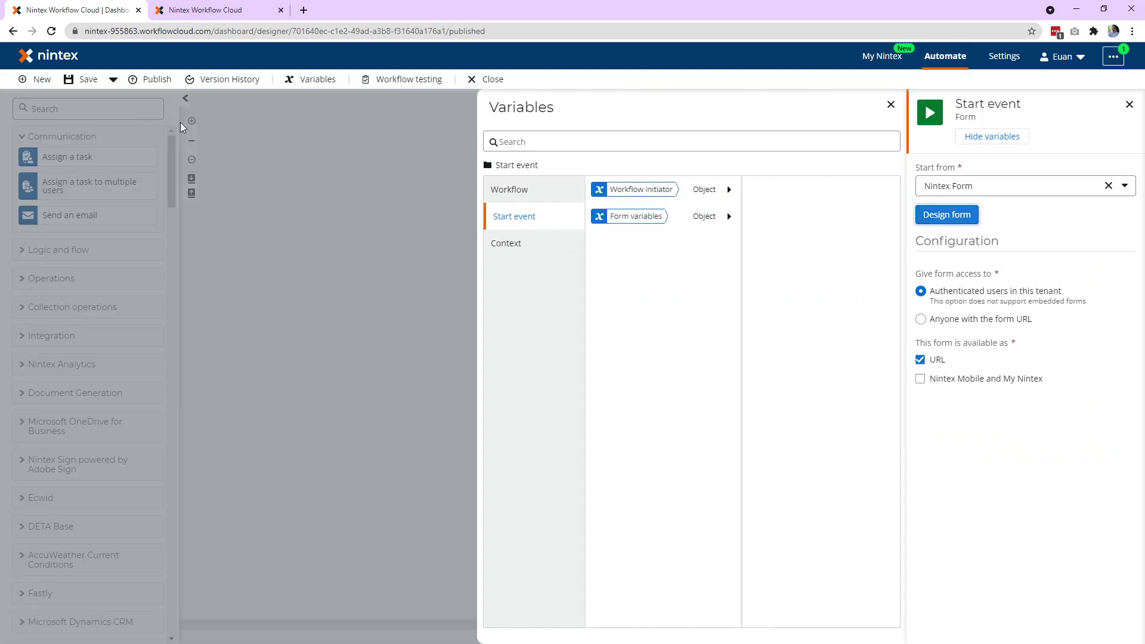